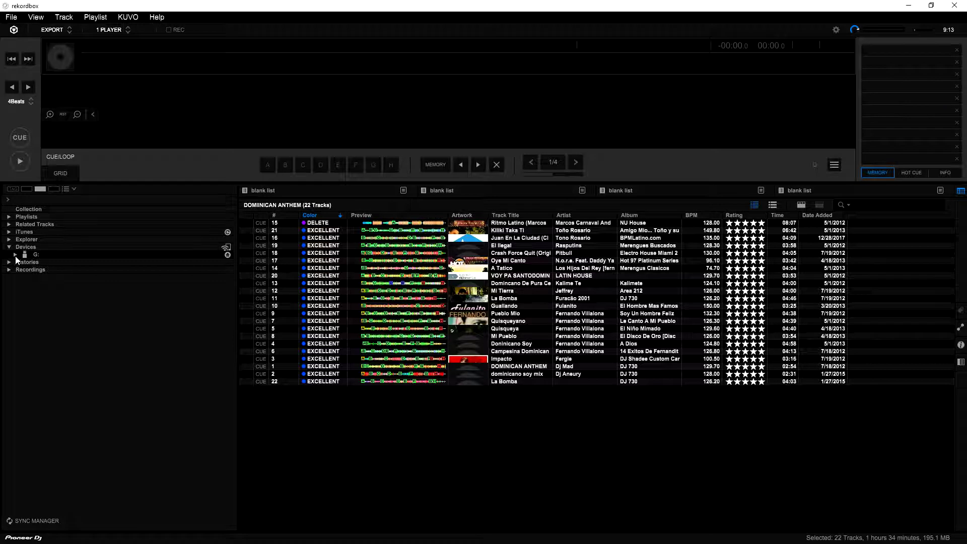
- Expand the G drive under Devices and close Sync Manager to show DOMINICAN ANTHEM's 22 tracks
left_click(15, 255)
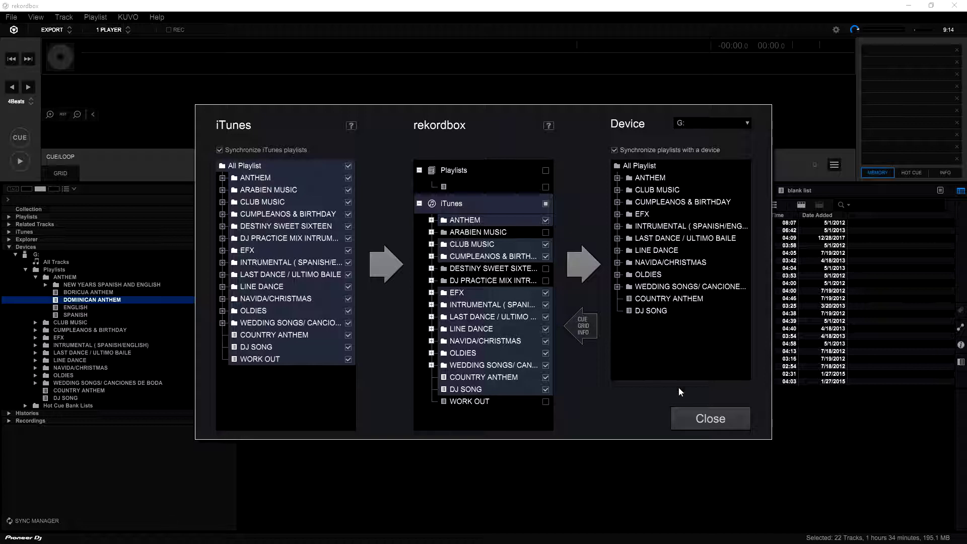
left_click(687, 419)
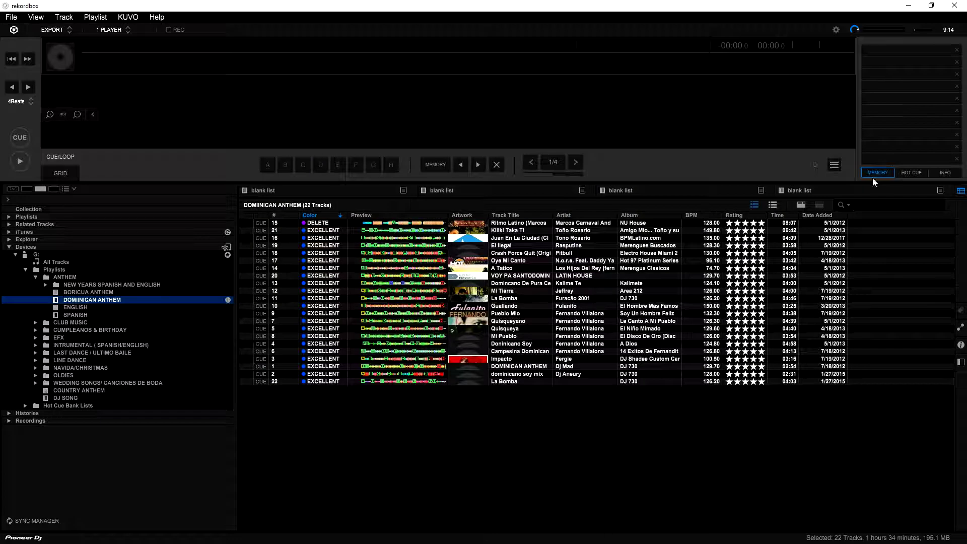
- With rekordbox minimised, open Local Disk (G:) in File Explorer and bring up its Format dialog
left_click(908, 6)
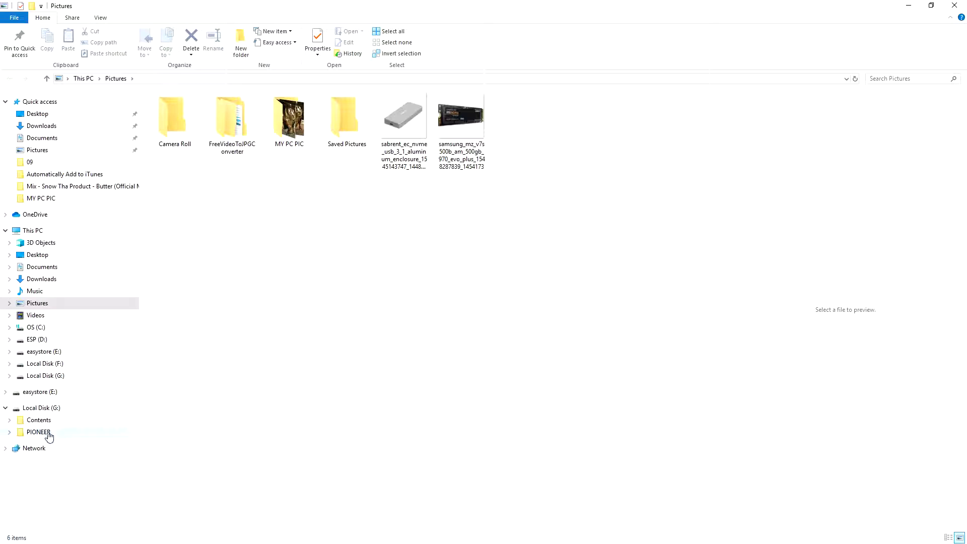
left_click(54, 377)
right_click(76, 376)
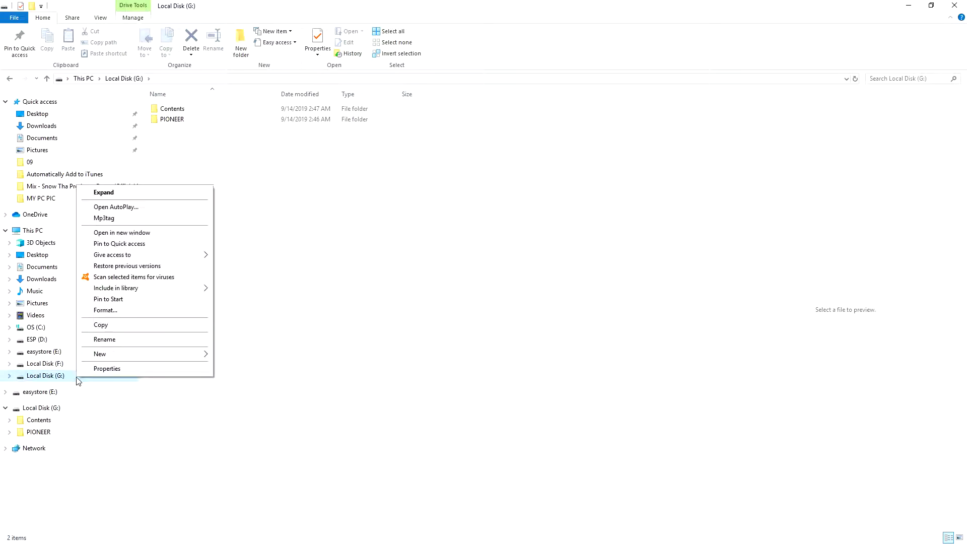
left_click(95, 311)
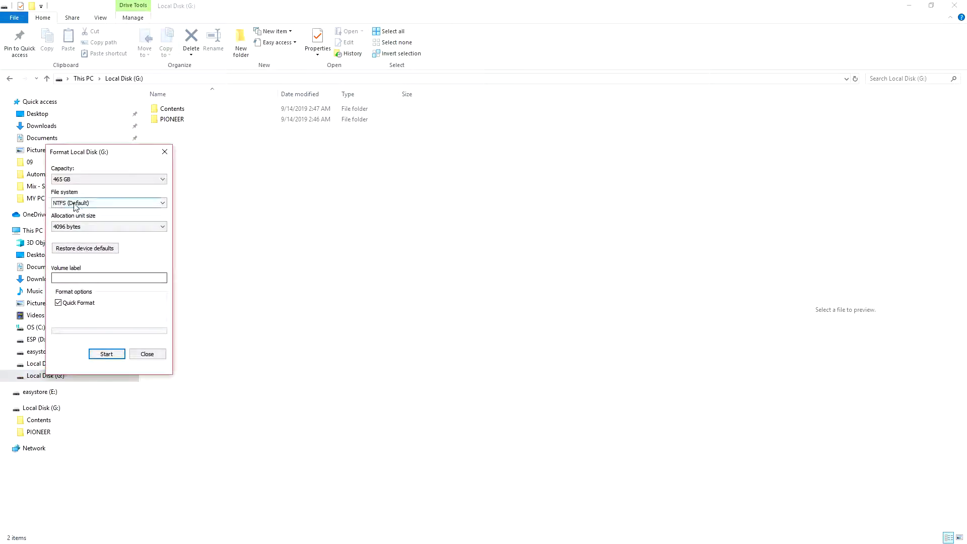
- Confirm the file system list offers only NTFS or exFAT, then close Format without formatting
left_click(164, 203)
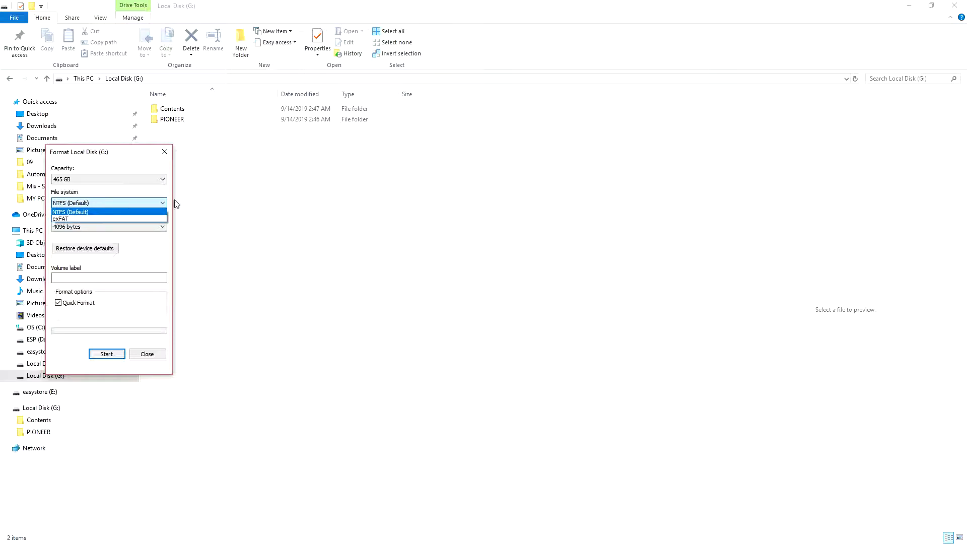
left_click(165, 154)
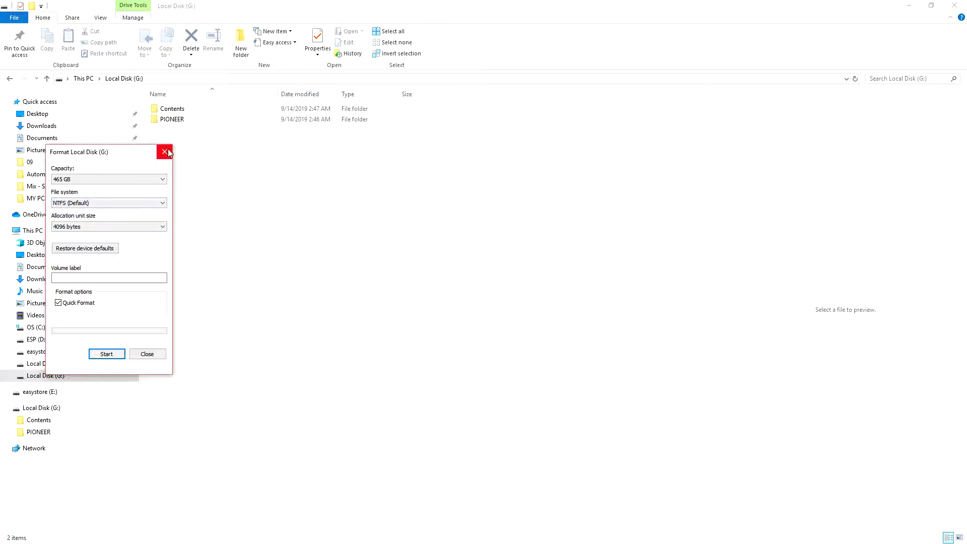
left_click(167, 150)
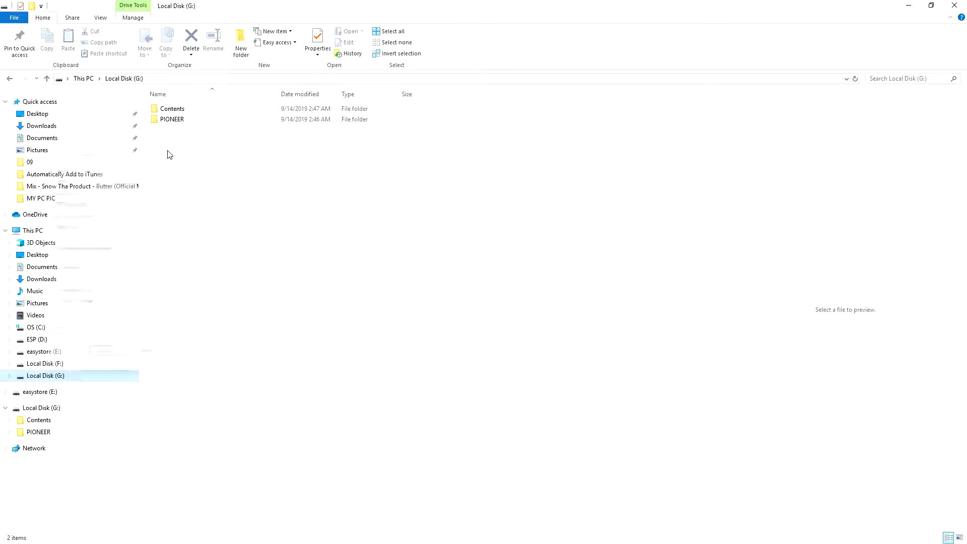
left_click(909, 6)
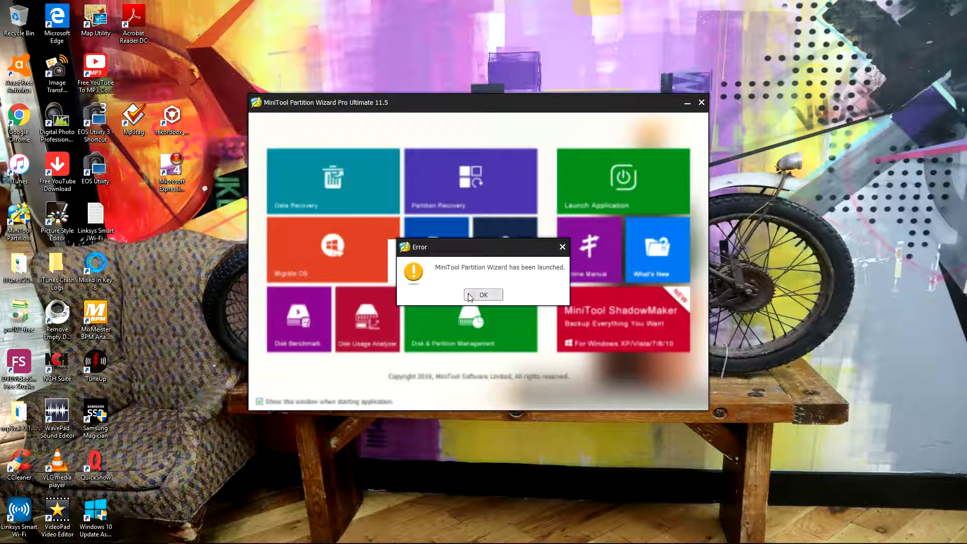
- Dismiss the 'has already been launched' error so the launcher loads disk information
left_click(484, 294)
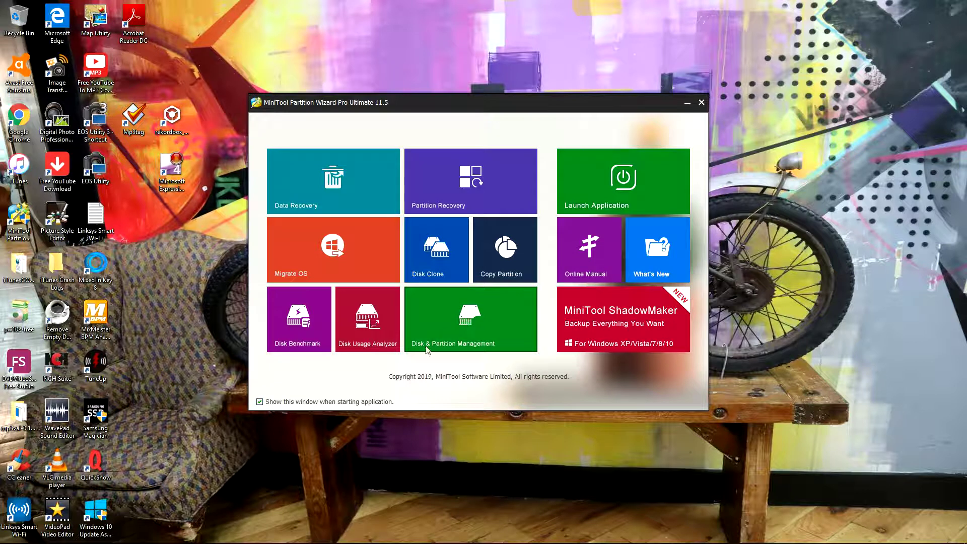
- Open Disk & Partition Management, verify Disk 3 G: (465.76 GB Sabrent) is FAT32, then close it
left_click(442, 327)
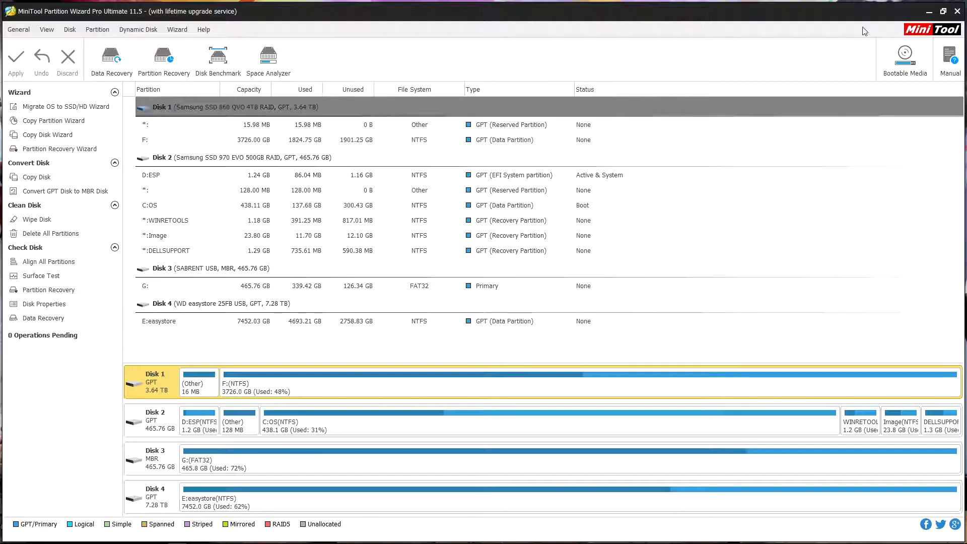
left_click(958, 13)
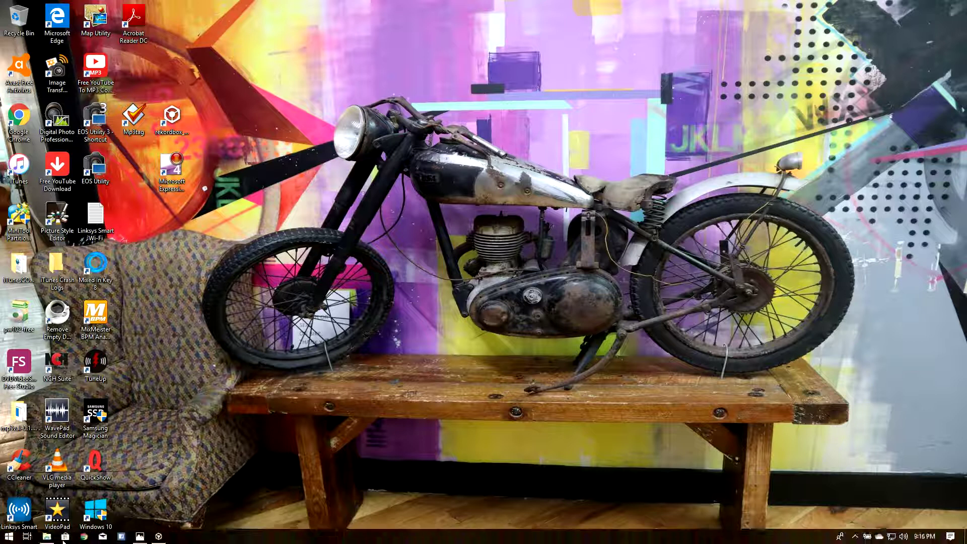
- View the Samsung 970 EVO Plus SSD picture from Pictures in Photos, then close it
left_click(9, 537)
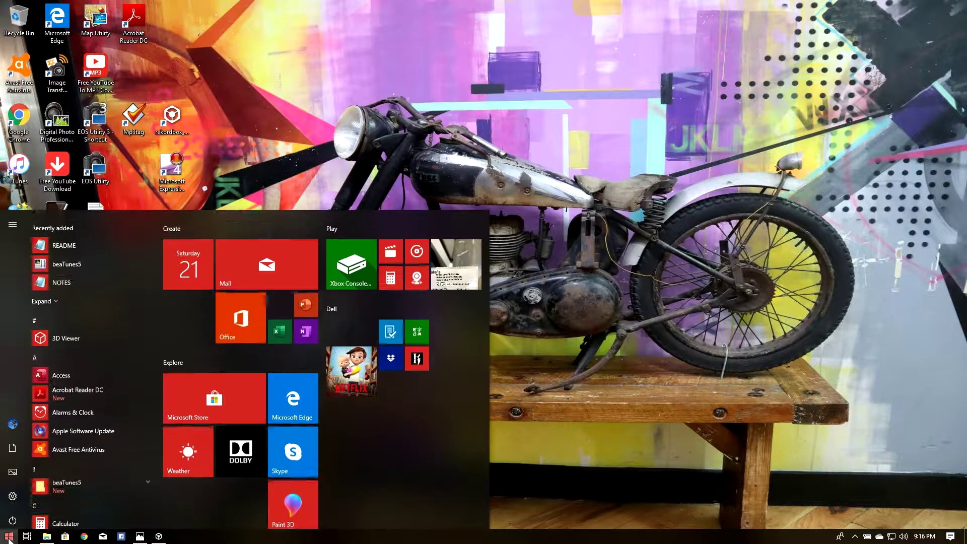
left_click(10, 468)
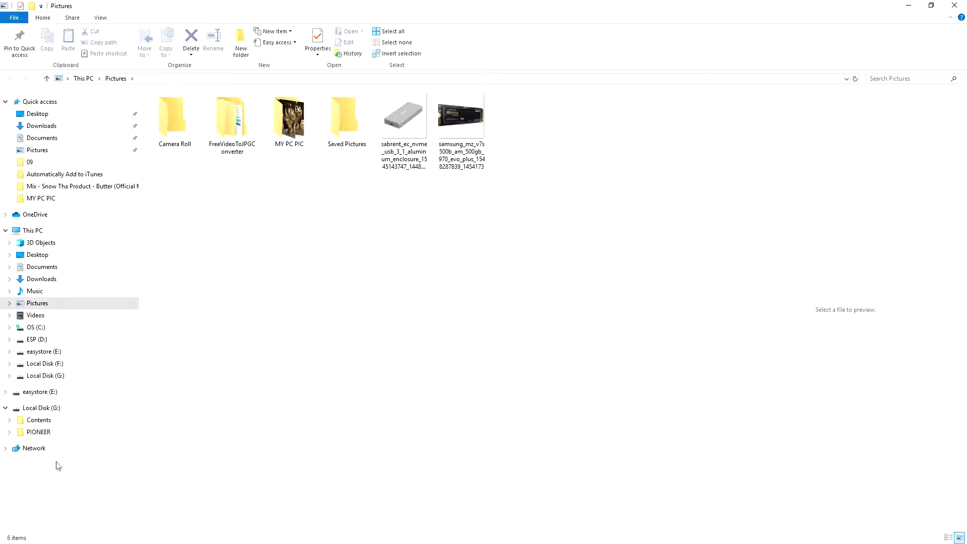
double_click(463, 116)
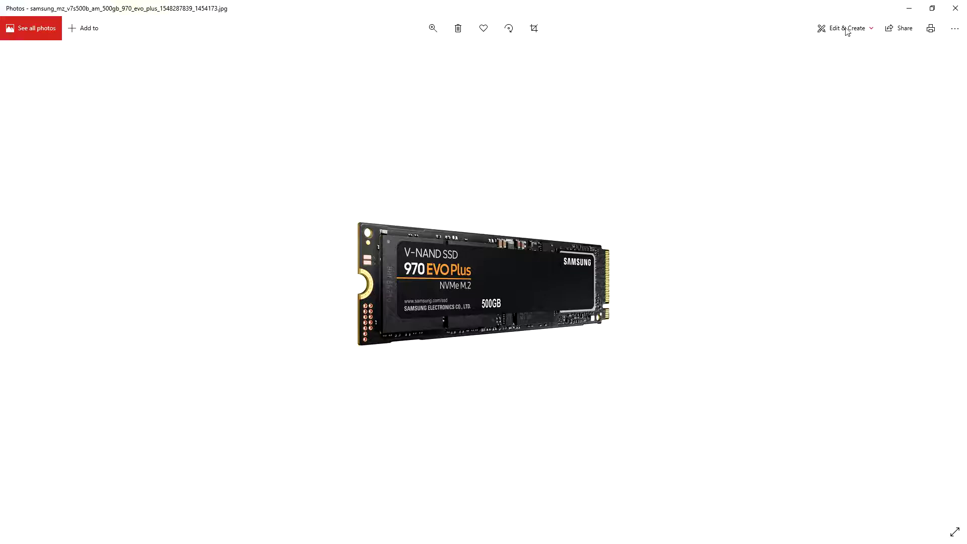
left_click(955, 8)
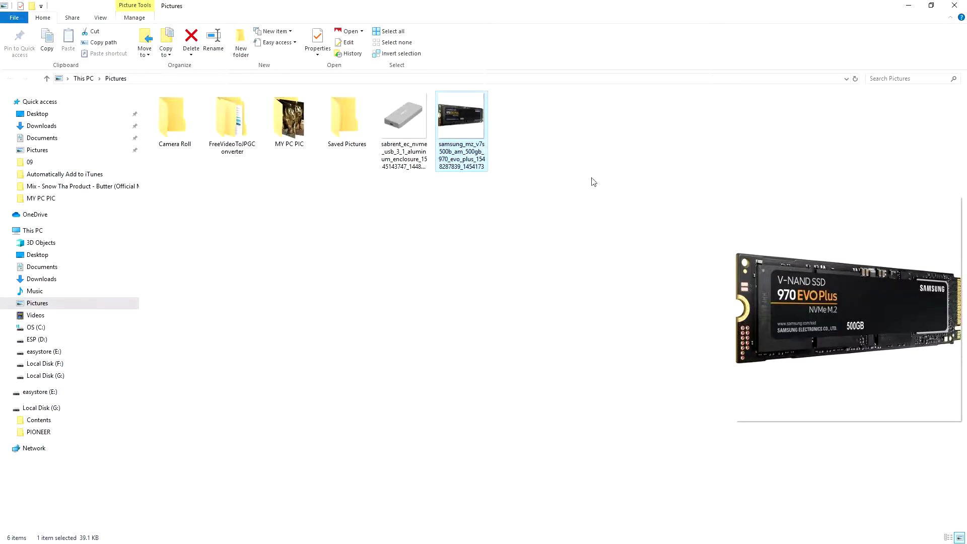
- View the Sabrent NVMe enclosure picture in Photos, then close it
left_click(393, 146)
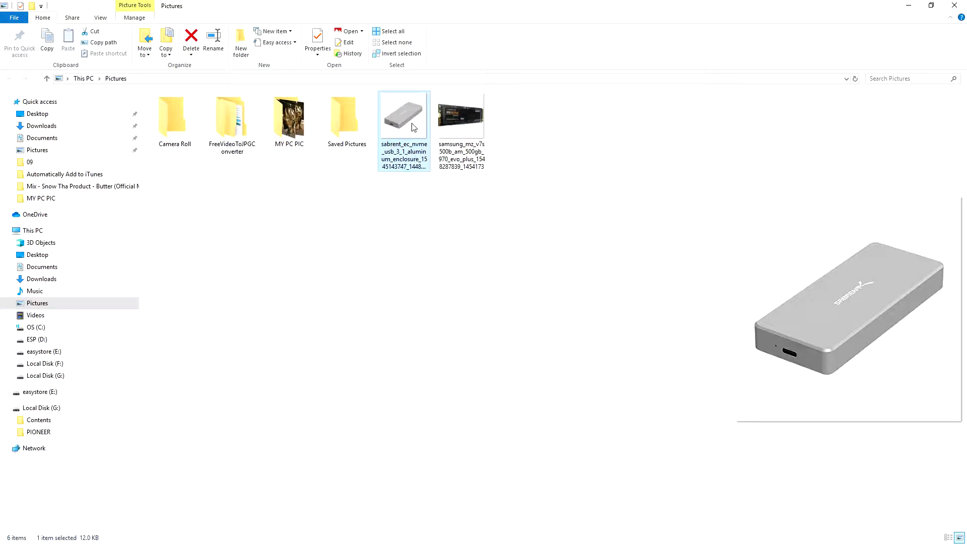
double_click(413, 127)
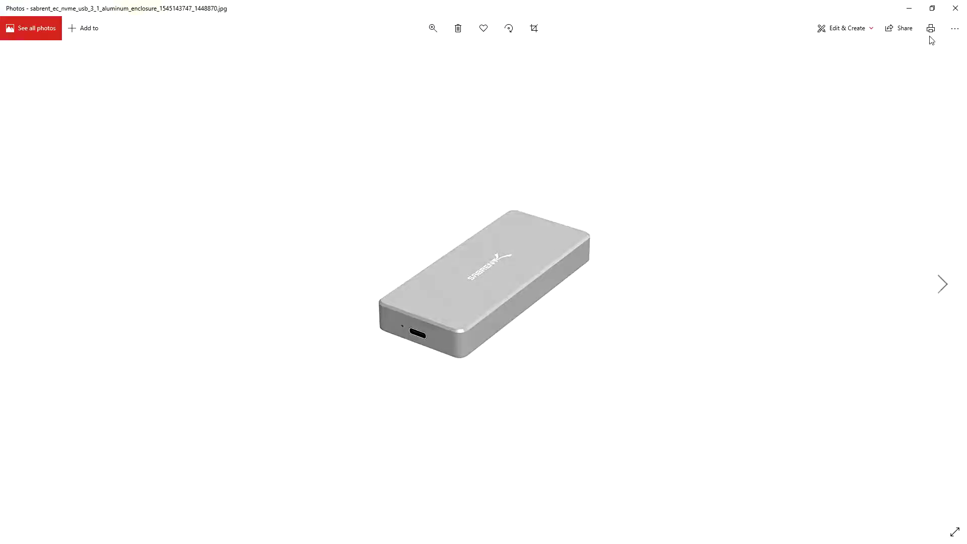
left_click(955, 8)
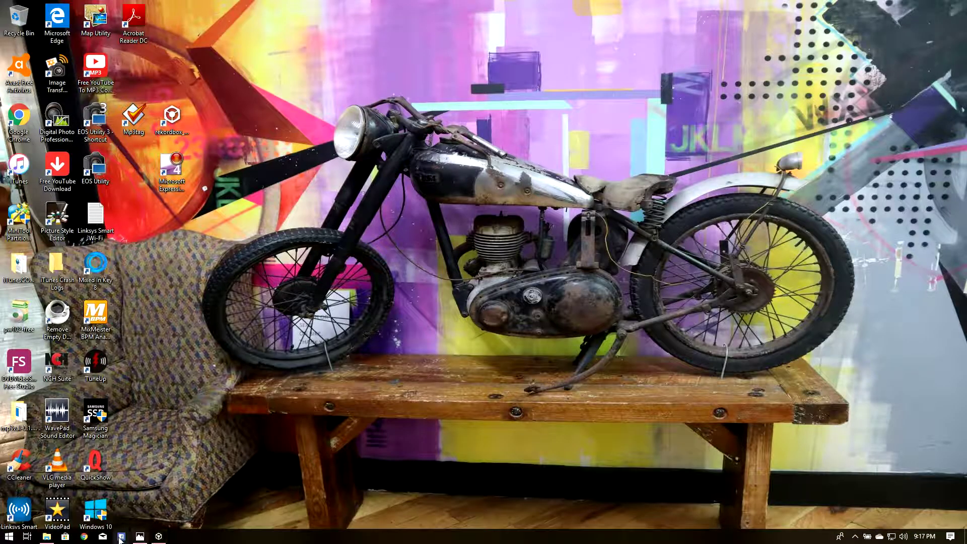
- Restore rekordbox, load Kiliki Taka Ti onto the deck, play from hot cue A, then stop
mouse_move(159, 536)
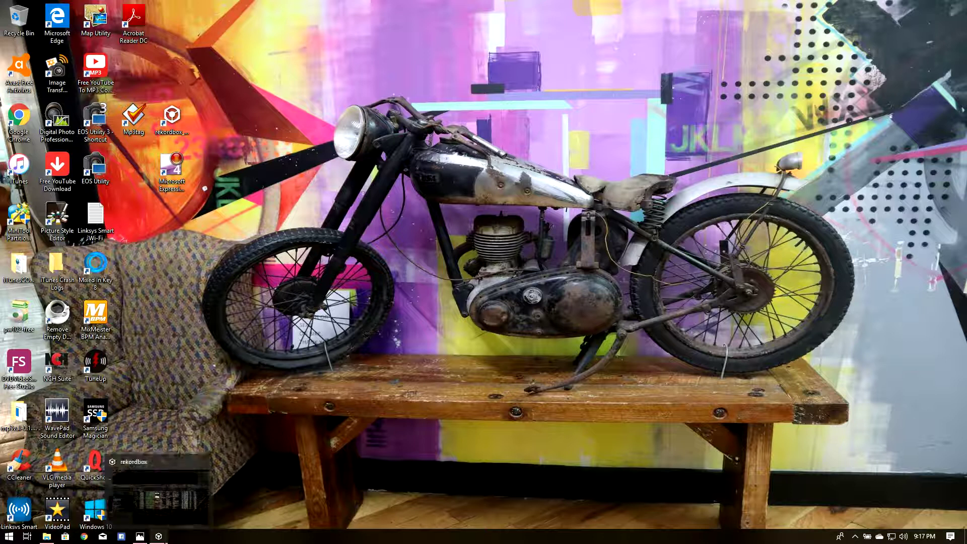
left_click(164, 457)
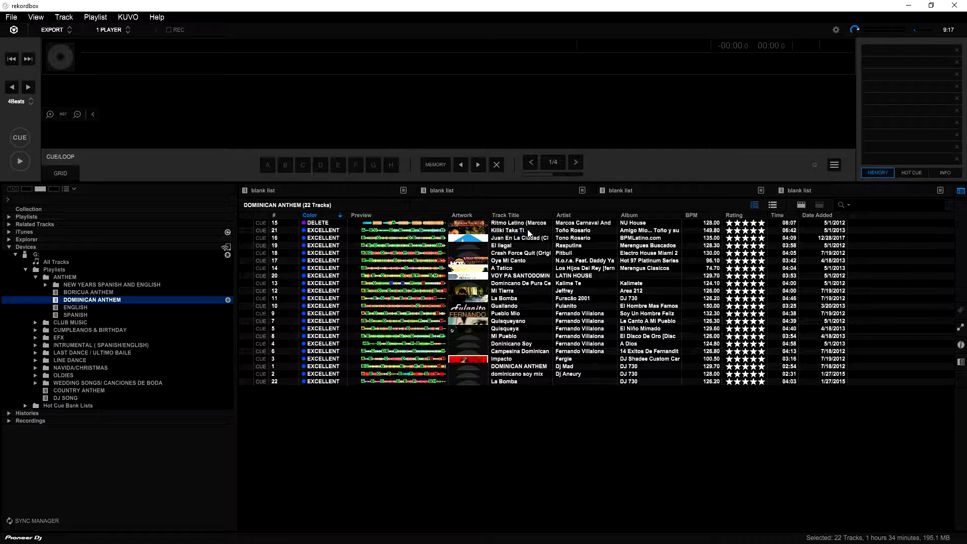
left_click_drag(529, 232, 443, 126)
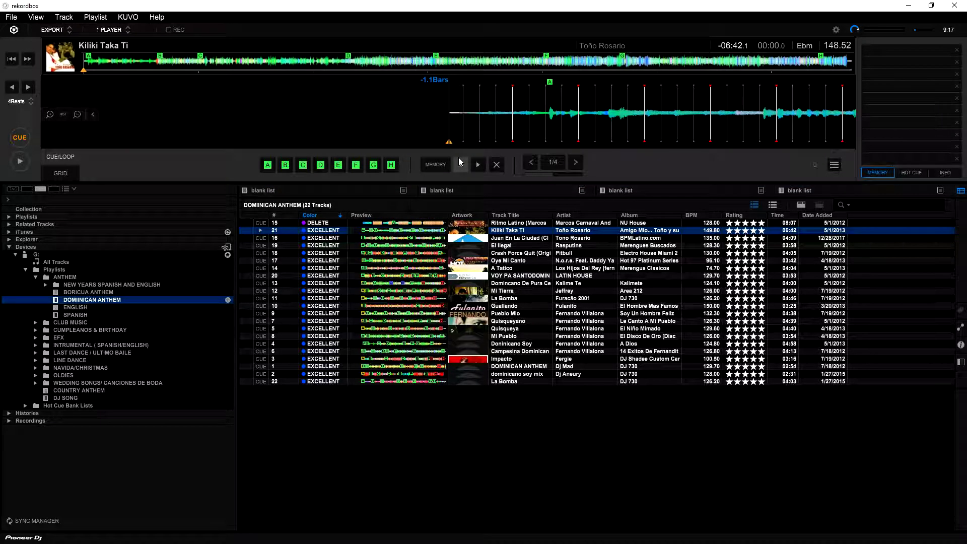
left_click(264, 167)
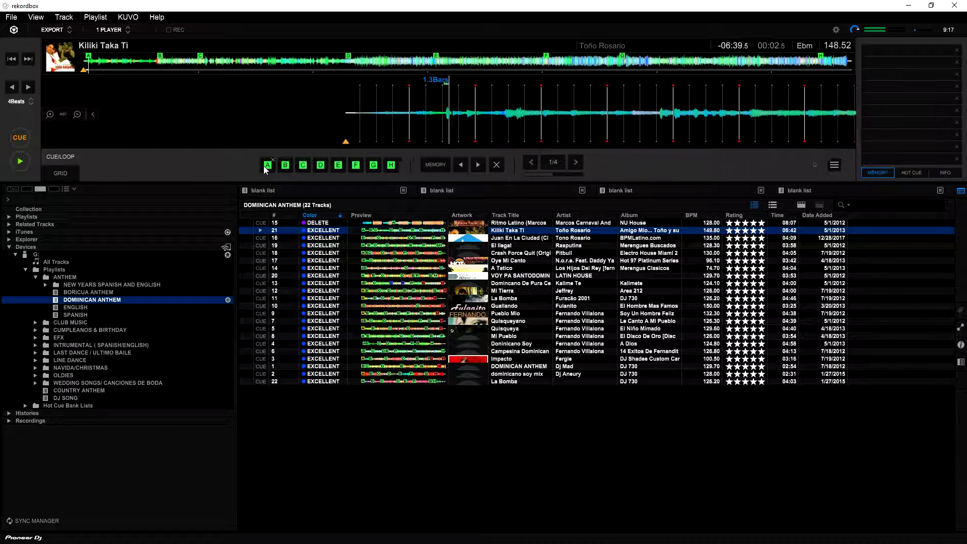
left_click(20, 161)
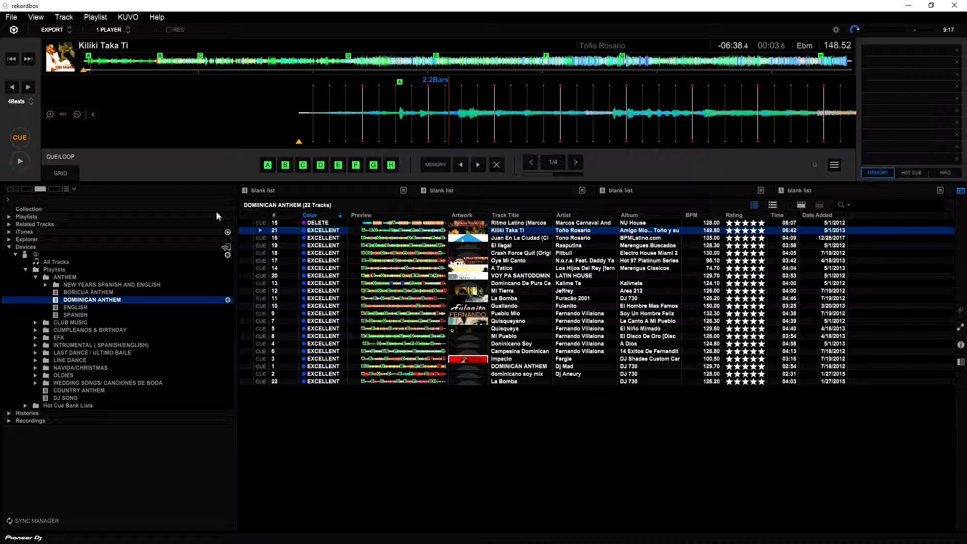
- Open the drive's ENGLISH playlist and load Put Your Drinks Up (DIRTY) onto the deck
left_click(45, 286)
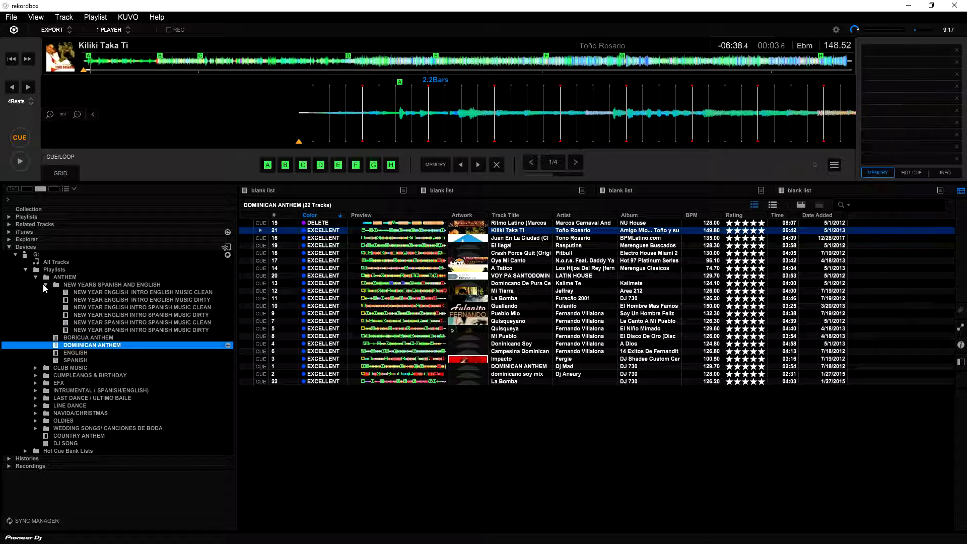
left_click(44, 286)
left_click(75, 315)
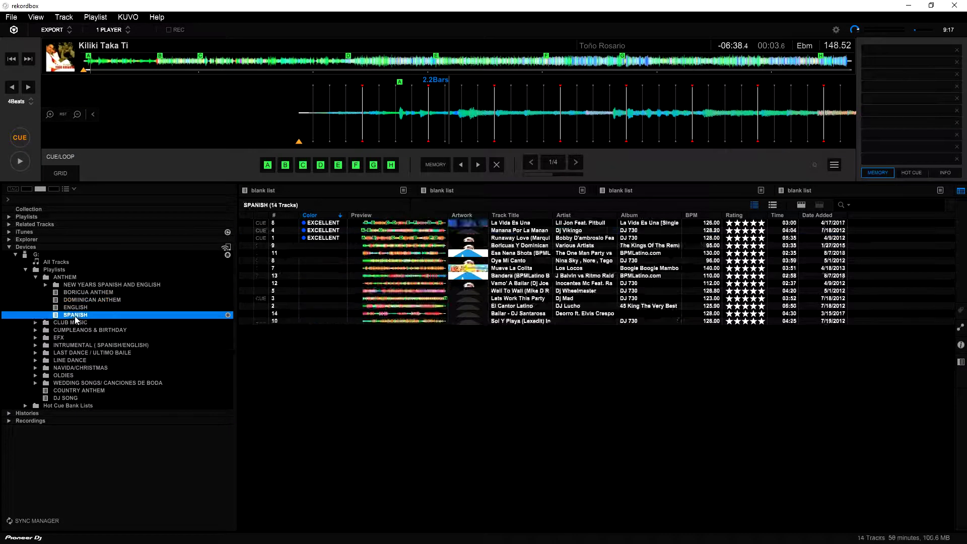
left_click(75, 307)
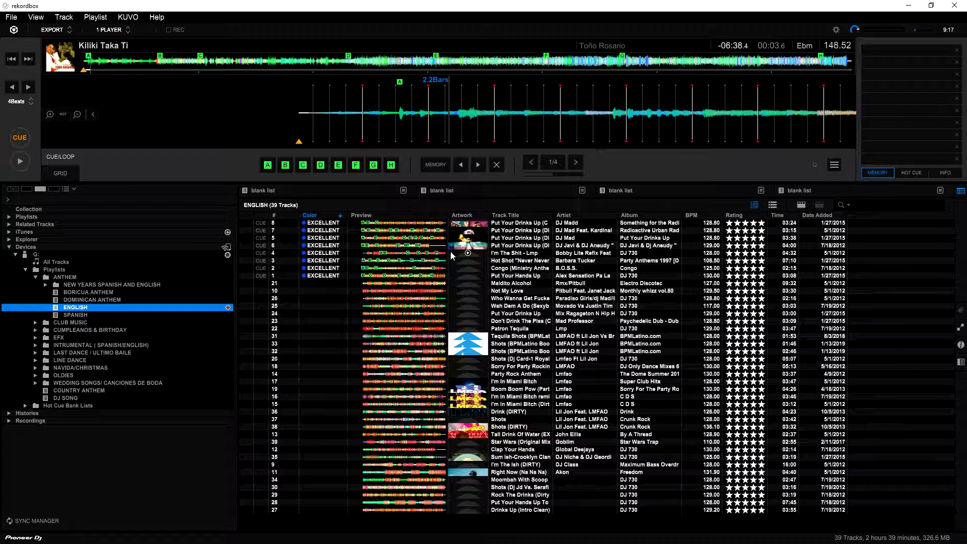
left_click_drag(520, 238, 447, 122)
- Trigger hot cues A and B, stop playback, and expand the iTunes library section
left_click(268, 165)
left_click(268, 166)
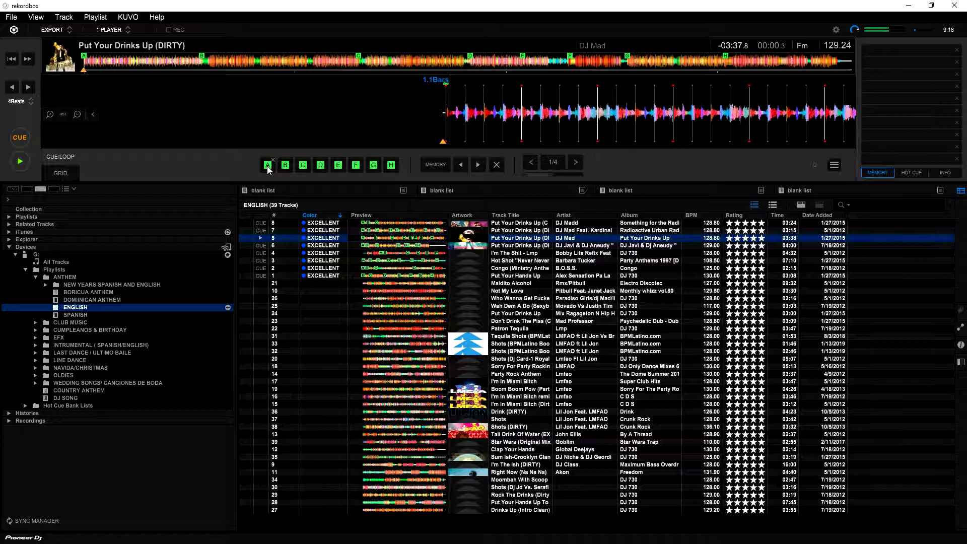
left_click(287, 167)
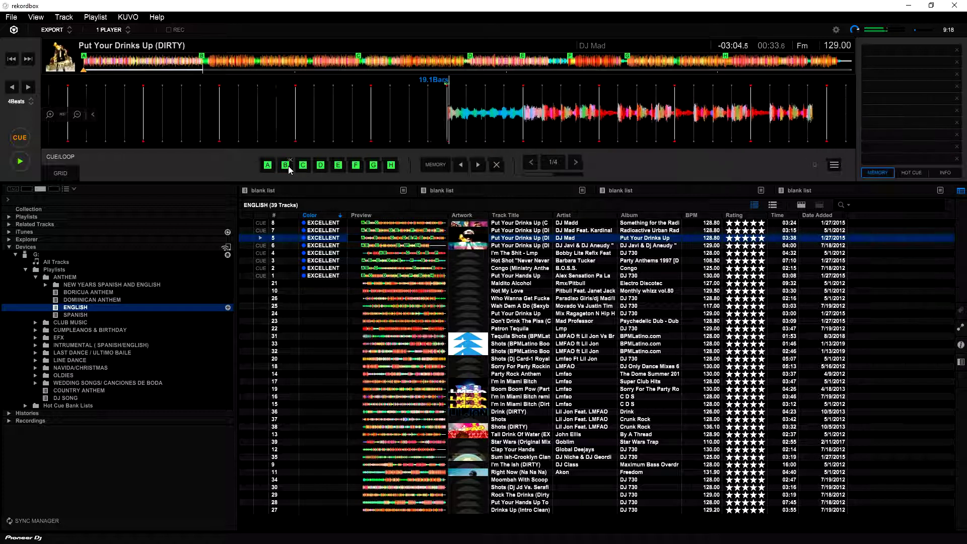
left_click(288, 169)
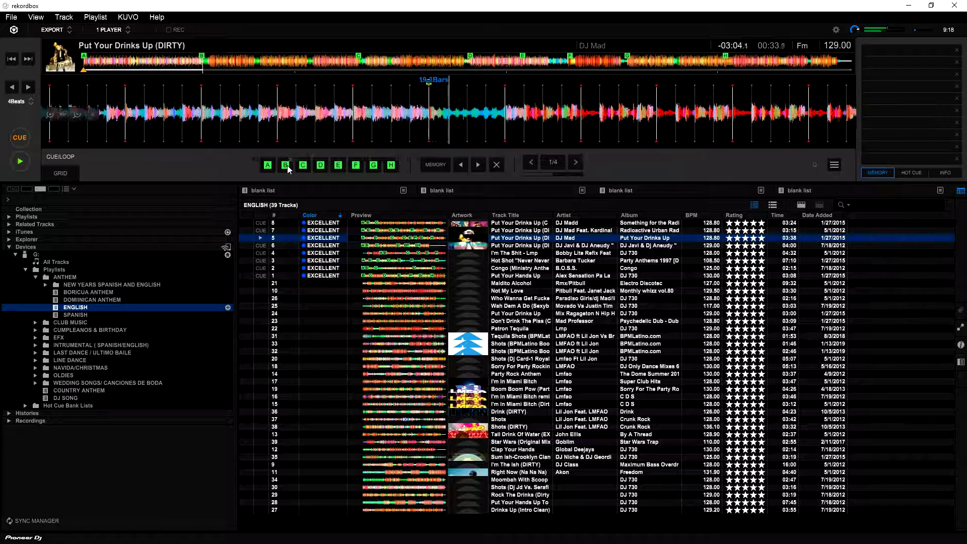
left_click(288, 169)
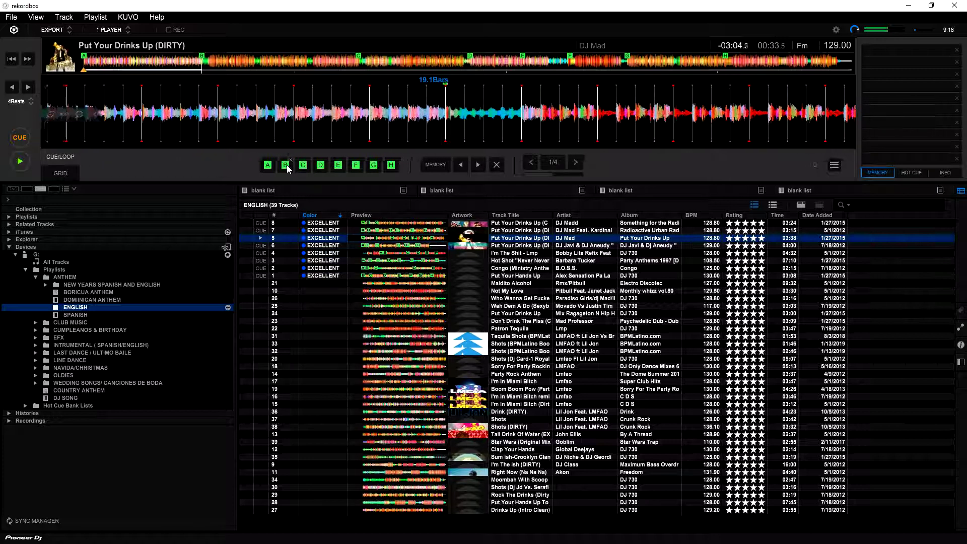
left_click(20, 161)
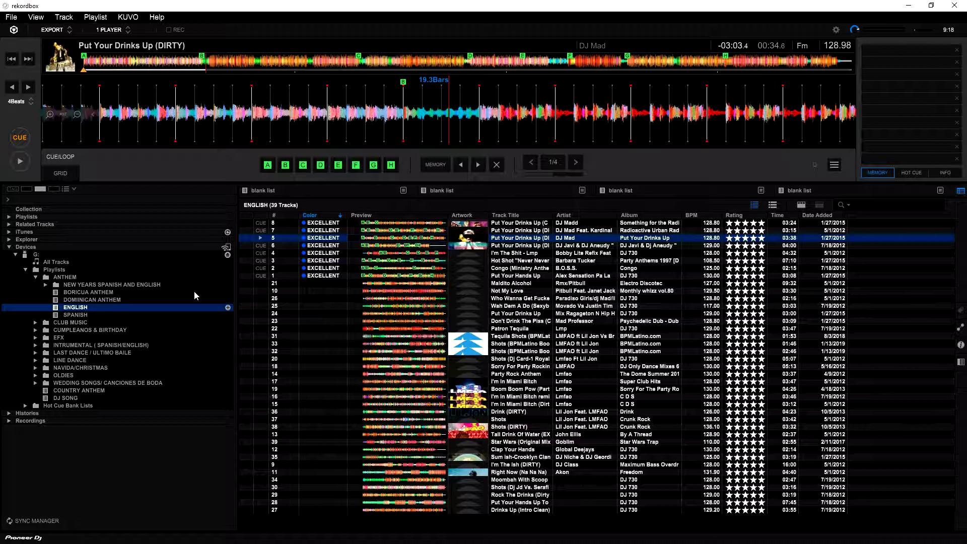
left_click(9, 232)
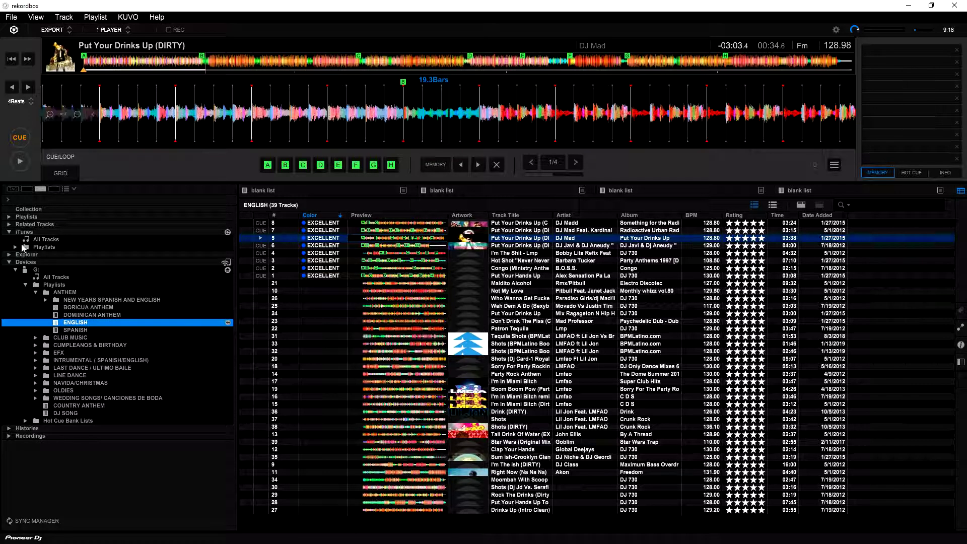
- Expand iTunes Playlists and the drive's CLUB MUSIC > SPANISH & ENGLISH CLUB MUSIC > SPANISH folders
left_click(15, 247)
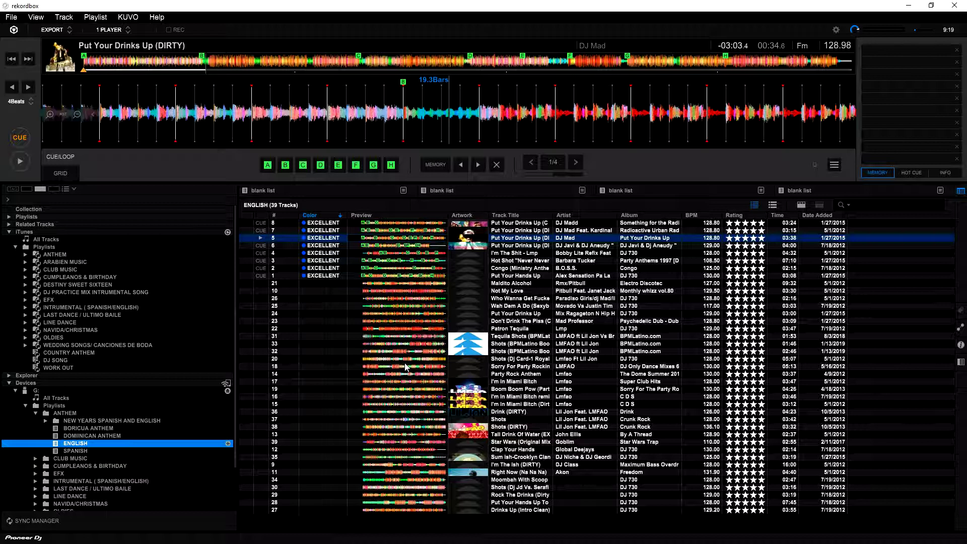
scroll(165, 374, "down", 2)
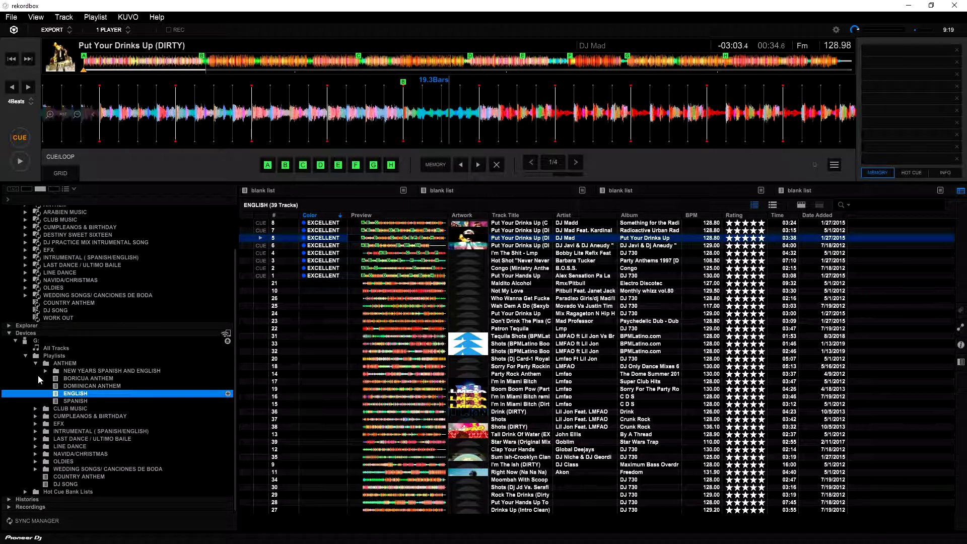
left_click(35, 409)
left_click(46, 417)
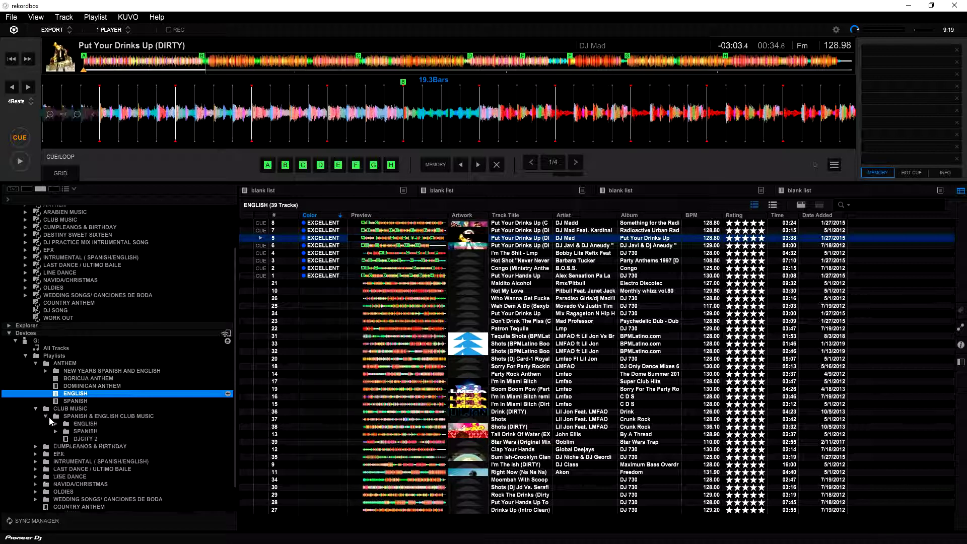
left_click(55, 431)
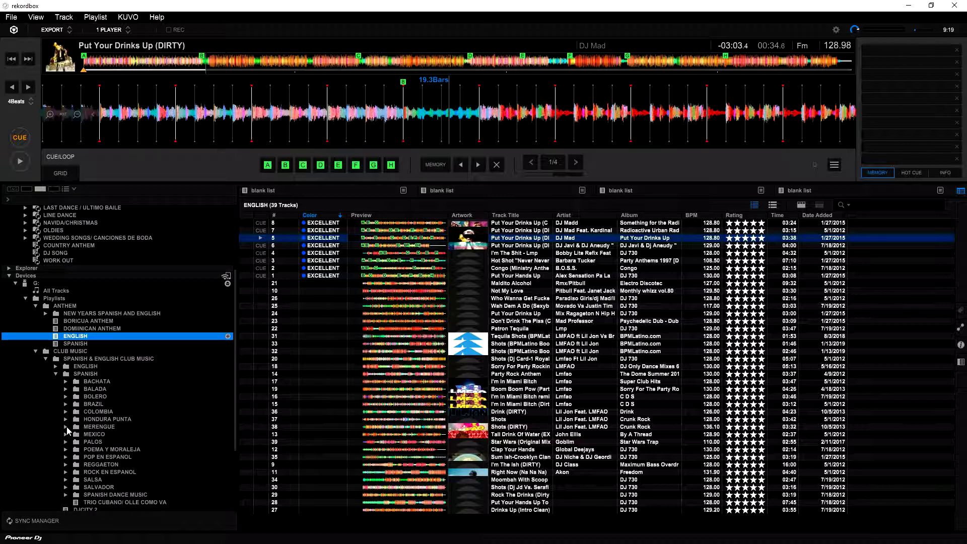
- Expand MERENGUE and its CLASICOS 70'S, URBANO / MAMBO and MAMBO subfolders
left_click(66, 427)
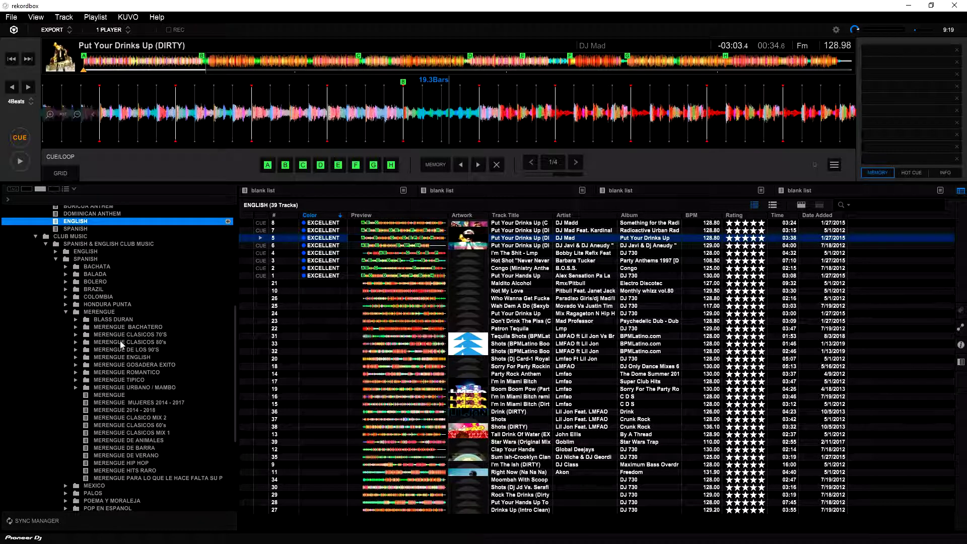
left_click(76, 335)
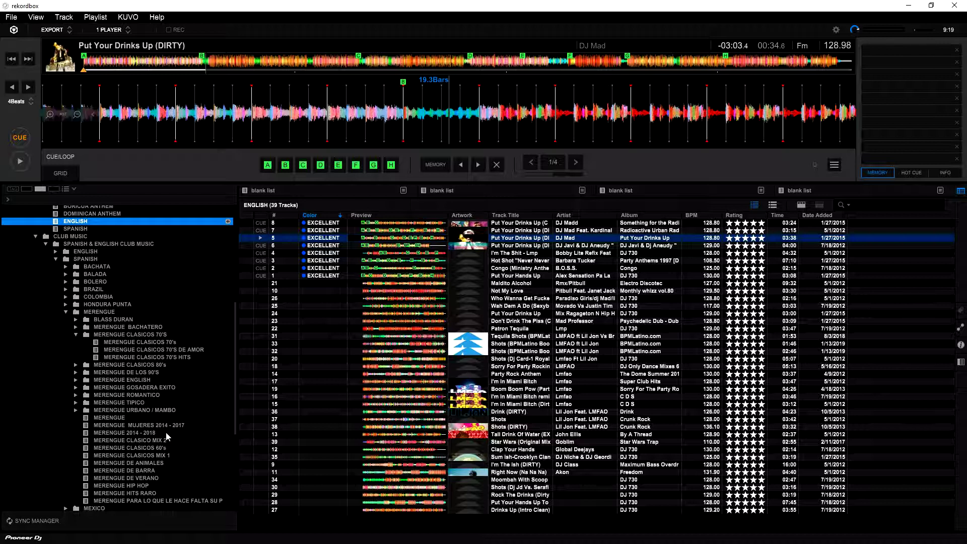
left_click(76, 411)
left_click(86, 418)
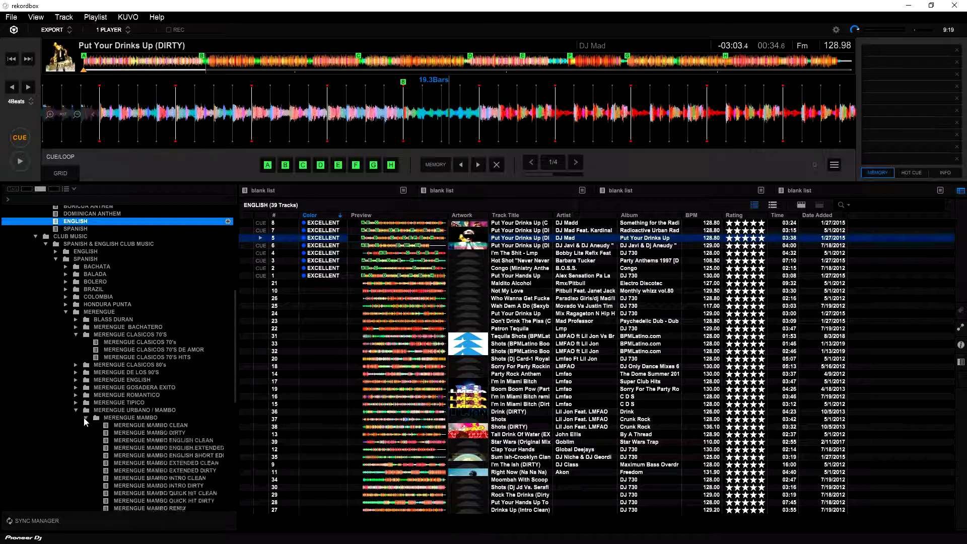
- Expand the REGGAETON folder and collapse its REGGAETON 2014-2018 subfolder
scroll(131, 436, "down", 6)
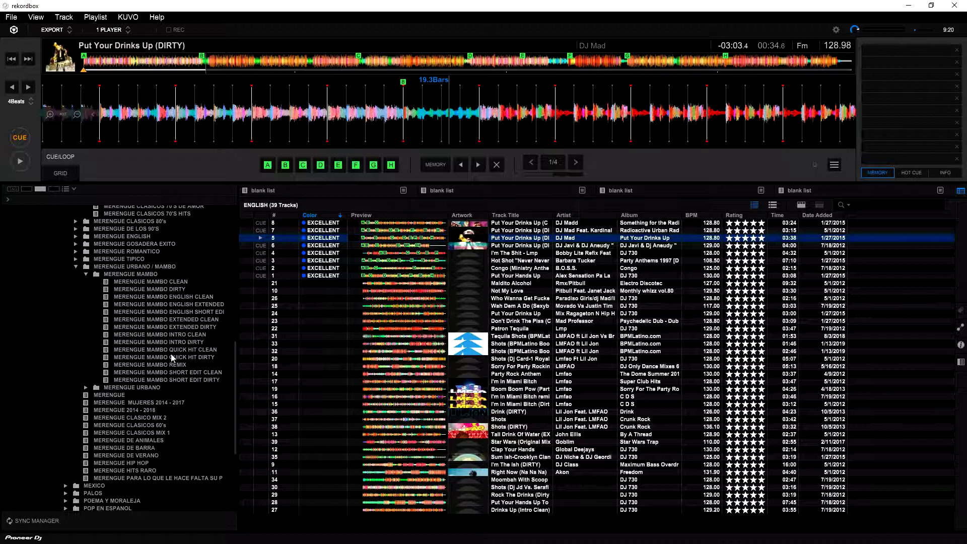
scroll(148, 375, "up", 4)
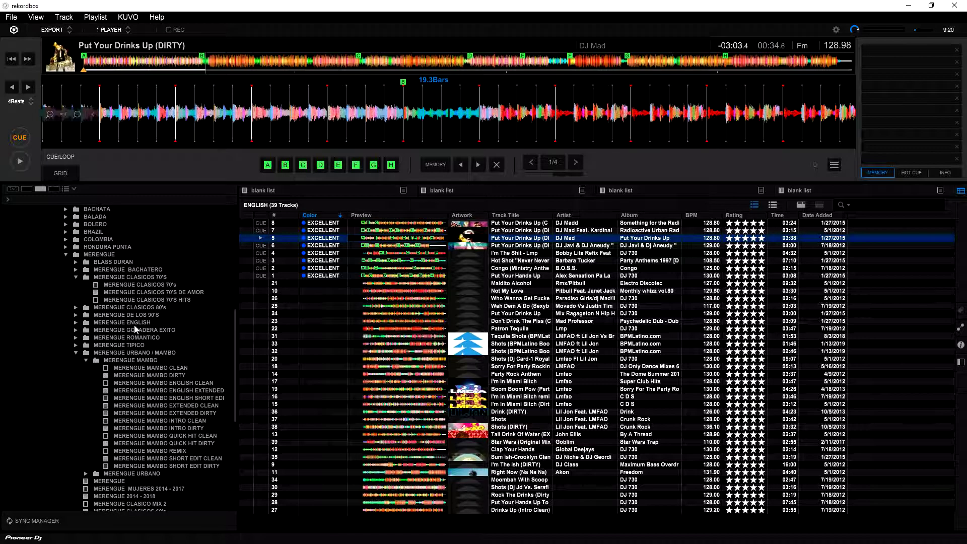
scroll(103, 377, "down", 7)
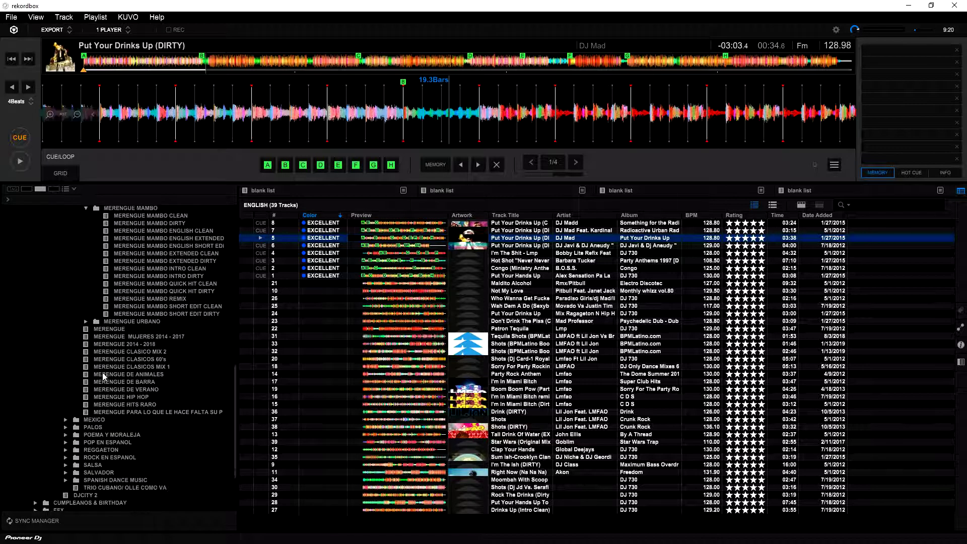
scroll(71, 382, "down", 4)
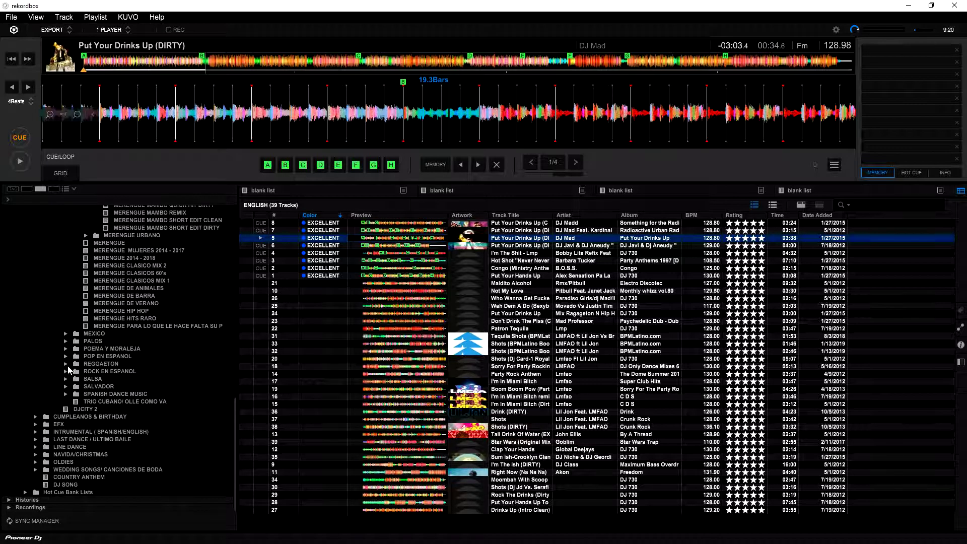
left_click(66, 363)
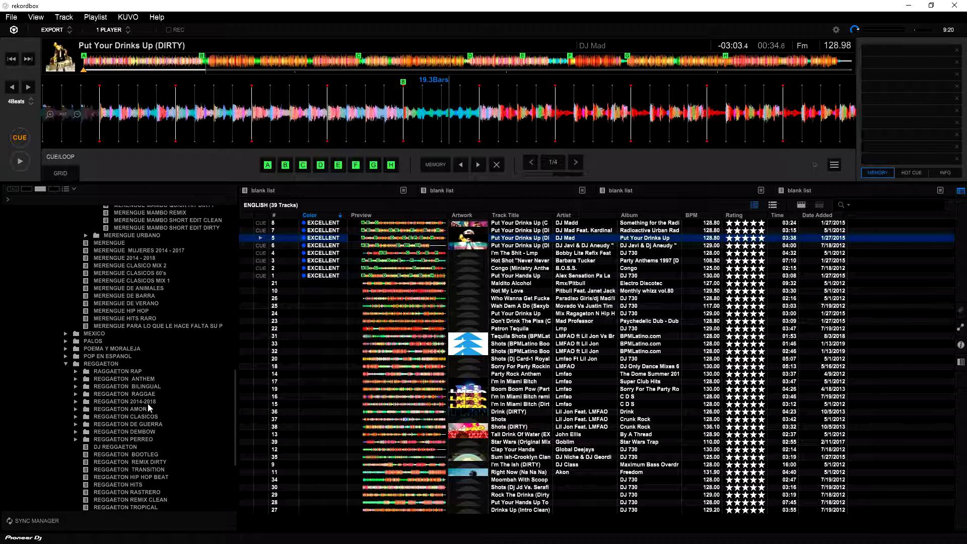
scroll(93, 421, "down", 1)
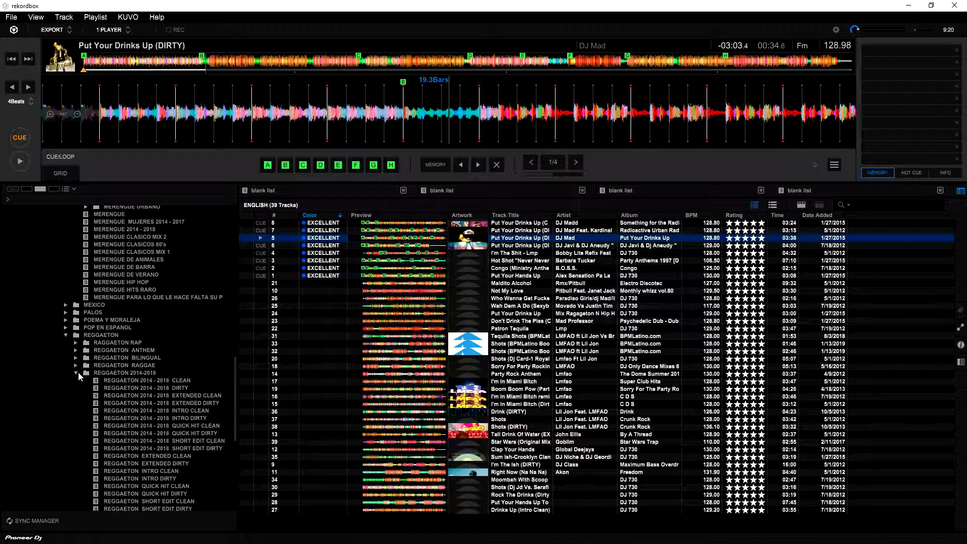
scroll(105, 364, "down", 4)
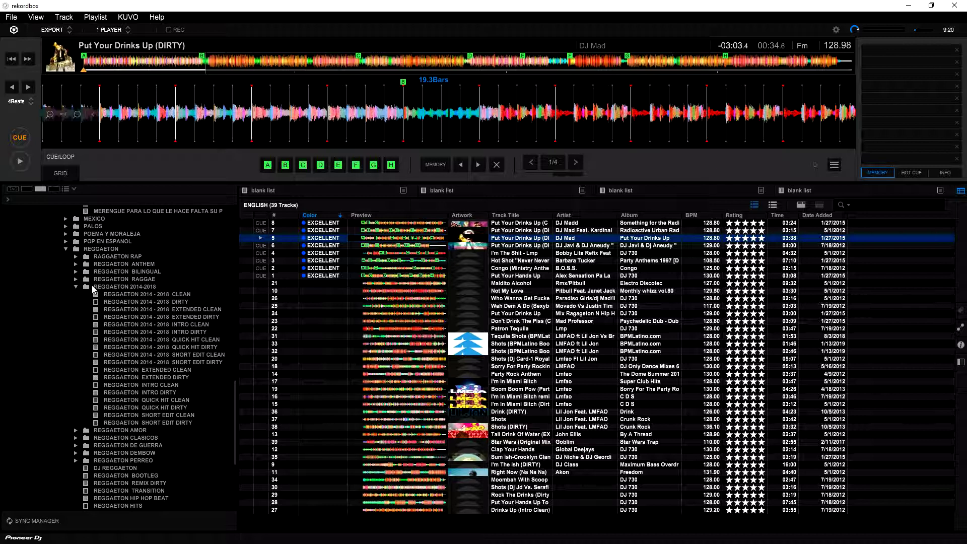
left_click(76, 285)
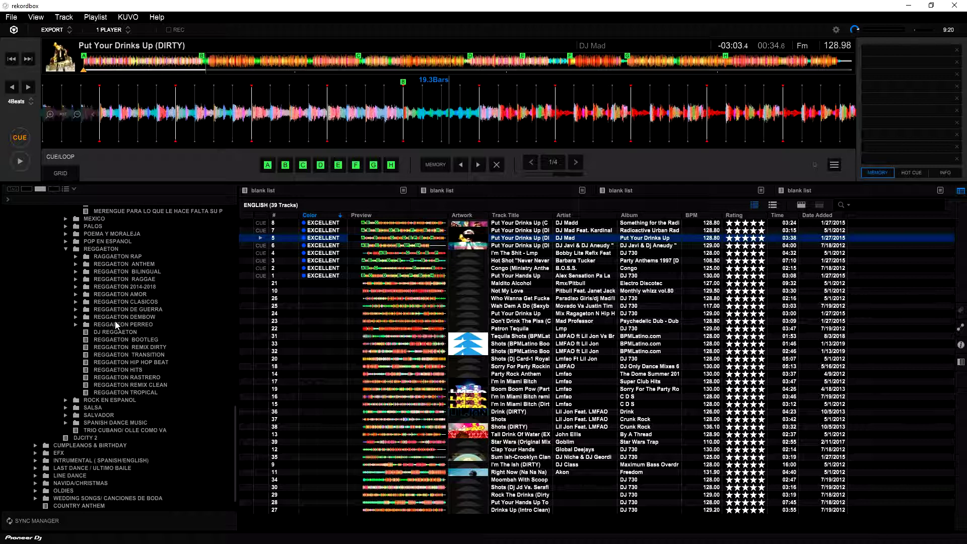
- Expand REGGAETON DEMBOW > ELECTRONICO > 2019-2022, widen the tree, and open the CLEAN playlist
left_click(76, 318)
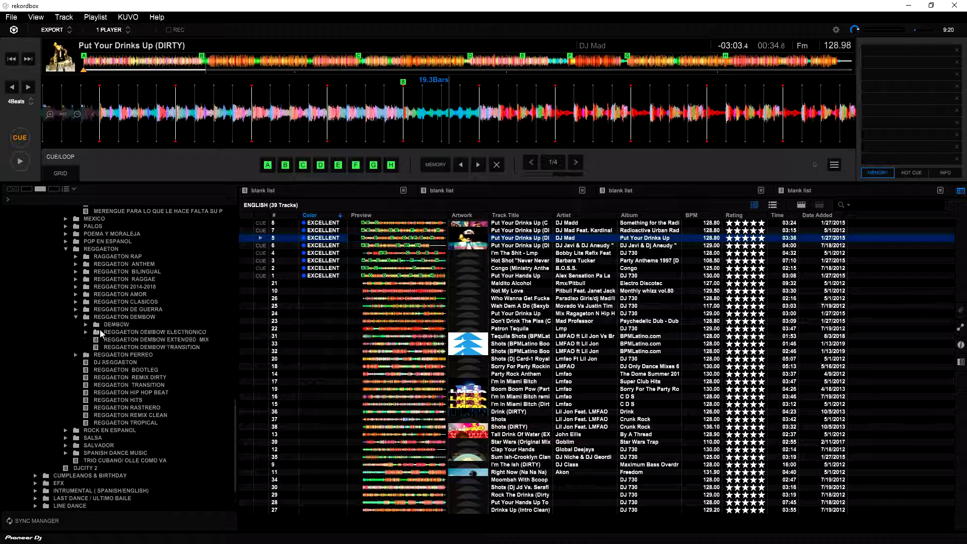
left_click(88, 334)
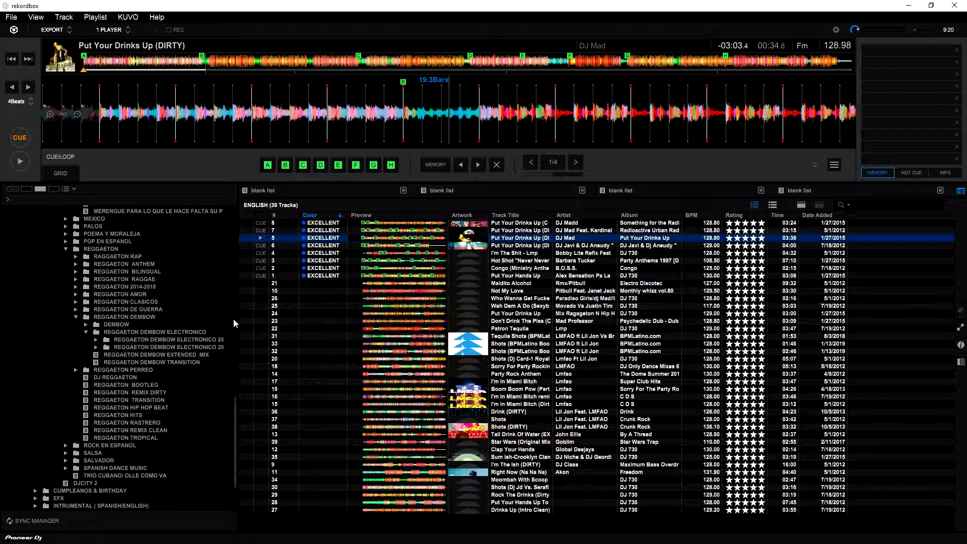
left_click_drag(237, 319, 295, 319)
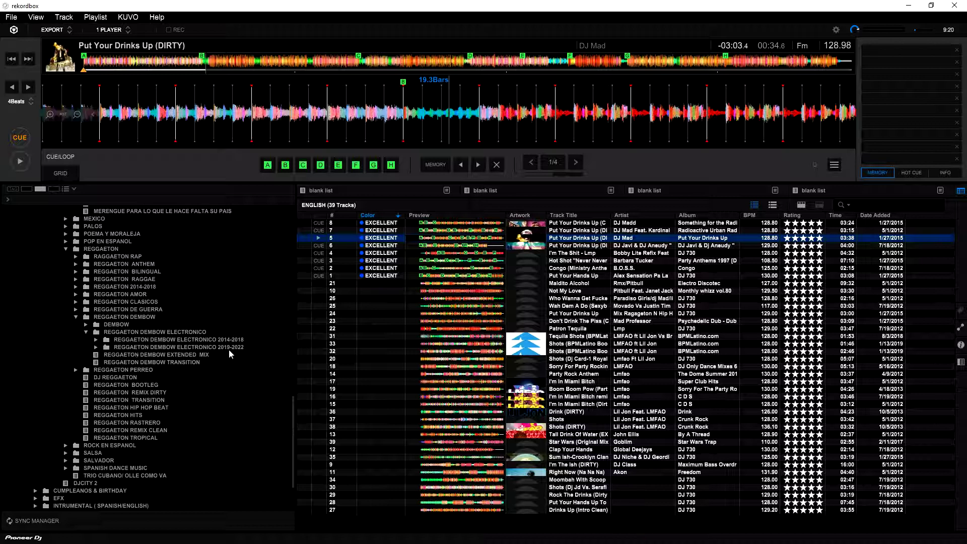
left_click(96, 347)
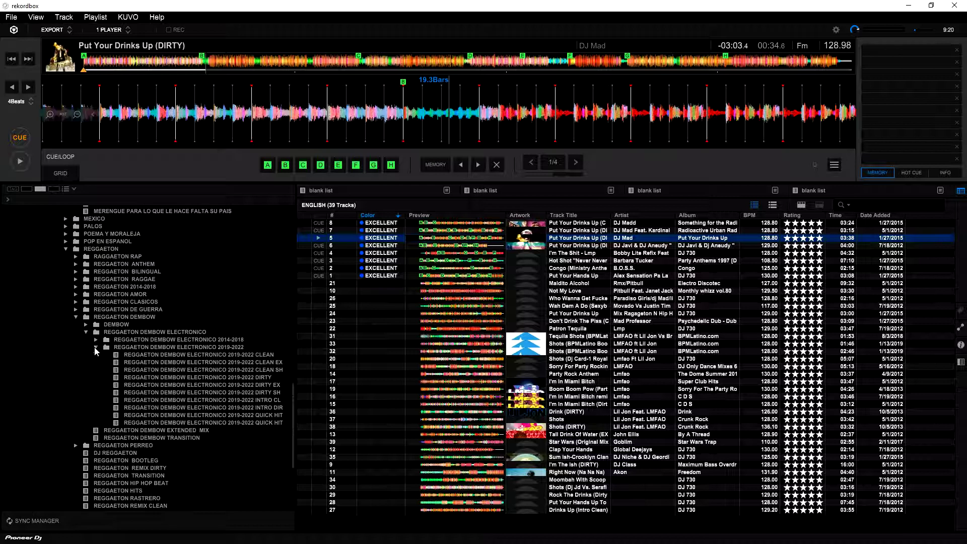
left_click(246, 355)
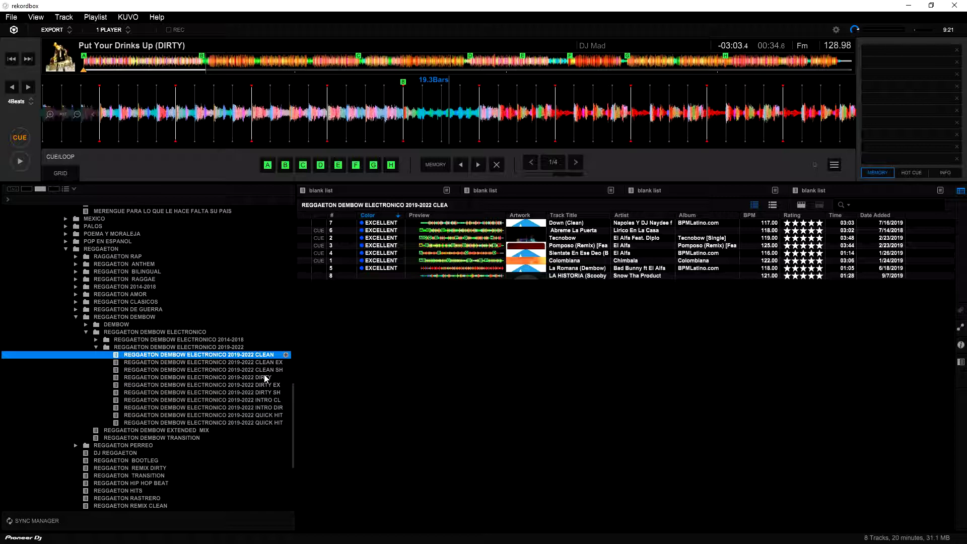
- Scroll to Devices > MERENGUE and open the MERENGUE CLASICOS 70'S DE AMOR playlist
scroll(188, 354, "up", 10)
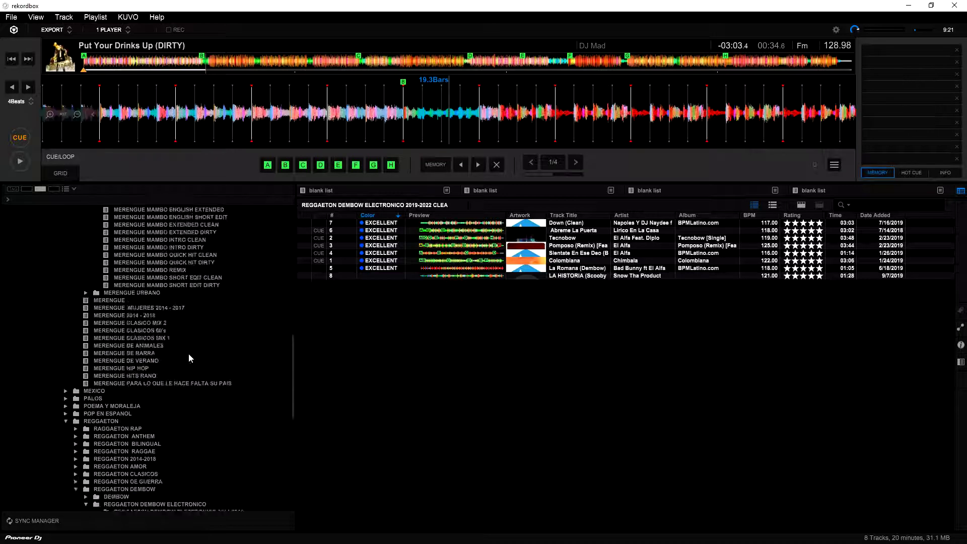
scroll(189, 358, "up", 11)
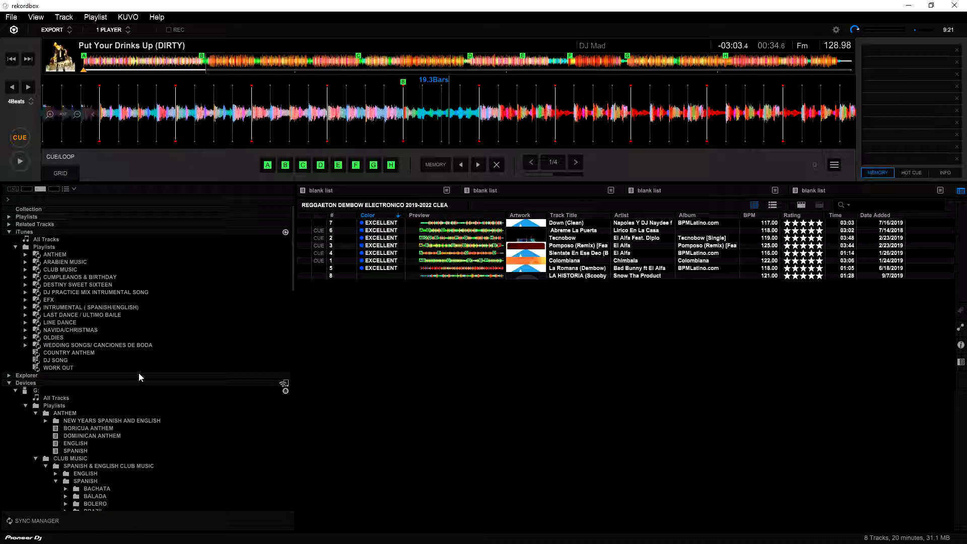
scroll(75, 403, "down", 8)
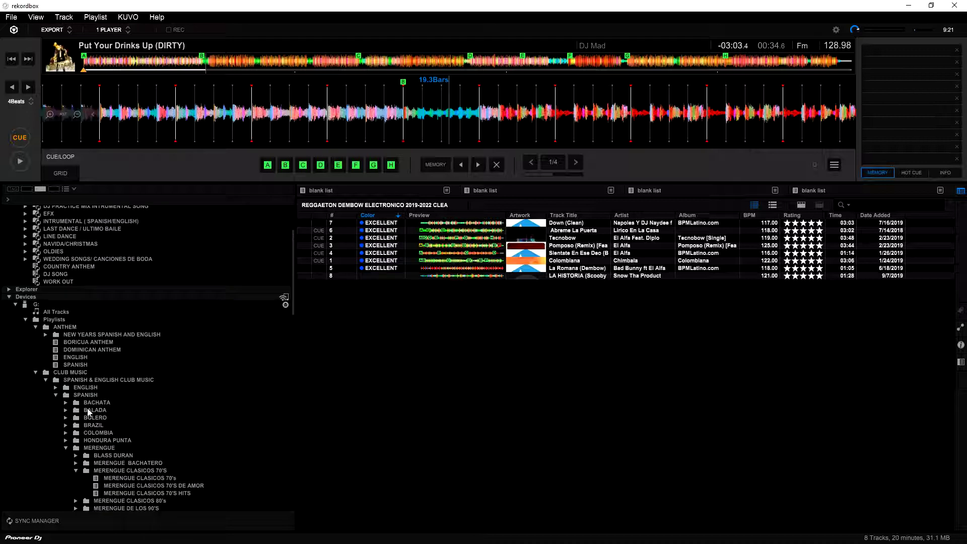
left_click(137, 402)
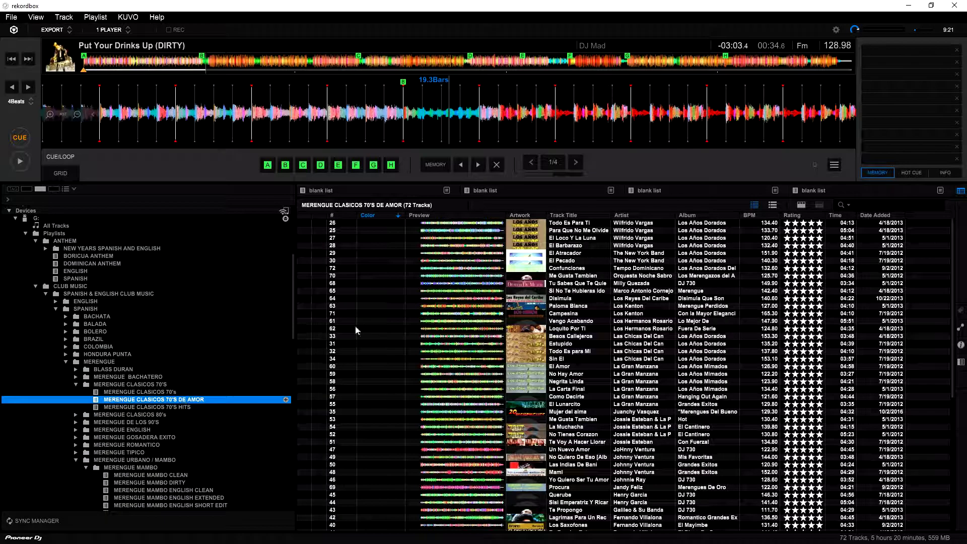
- Load Todo Es Para Ti onto the deck, then eject the external drive from rekordbox
left_click_drag(461, 223, 383, 117)
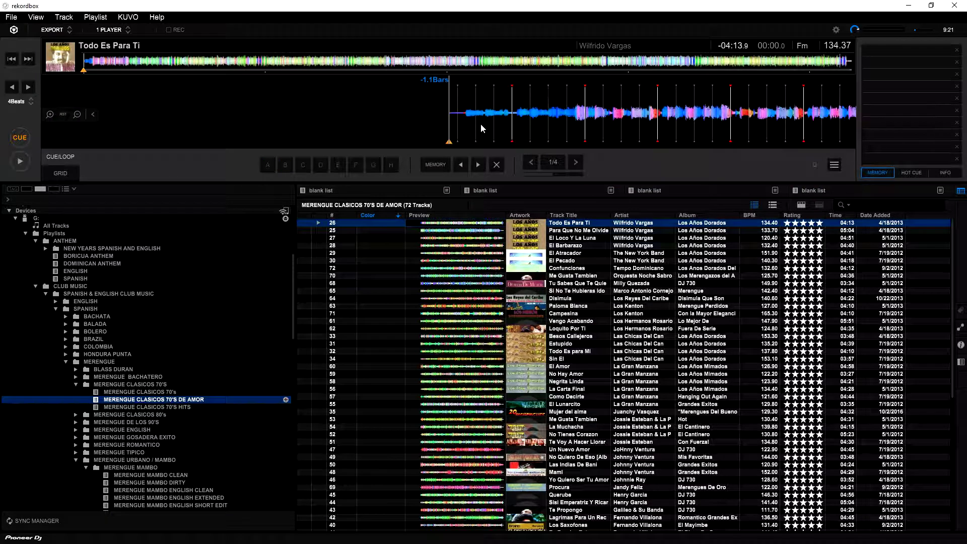
scroll(486, 125, "down", 3)
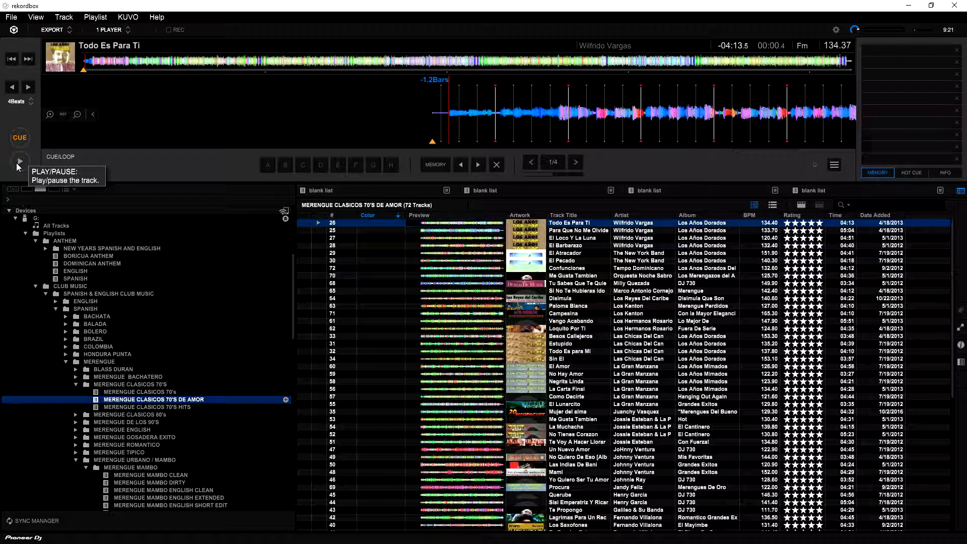
left_click(285, 221)
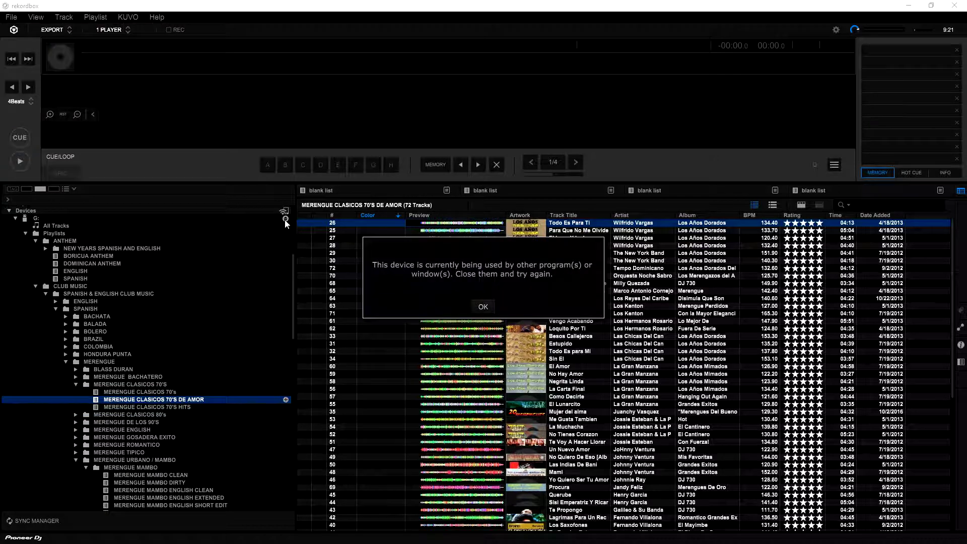
- Dismiss the drive-in-use warning and retry ejecting the external G drive, which is refused again
left_click(486, 309)
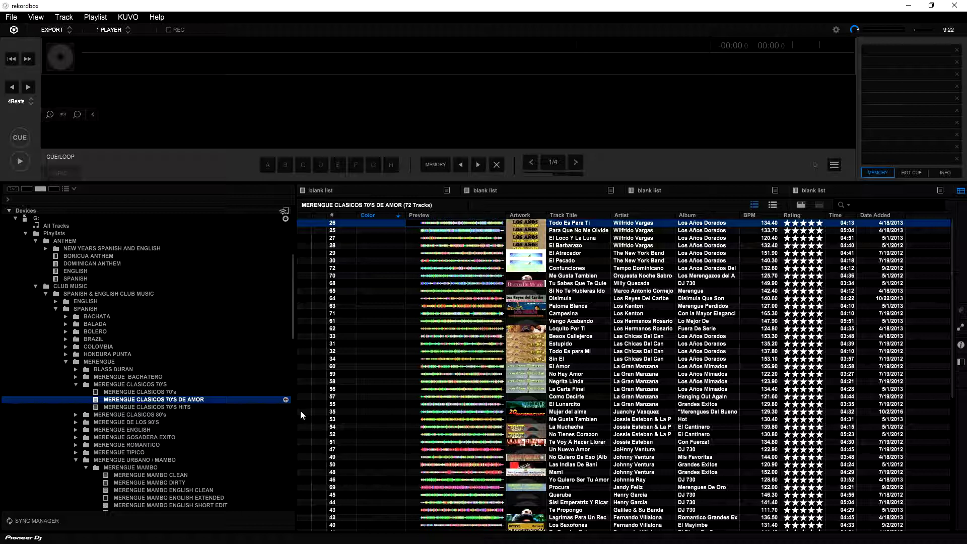
left_click(288, 220)
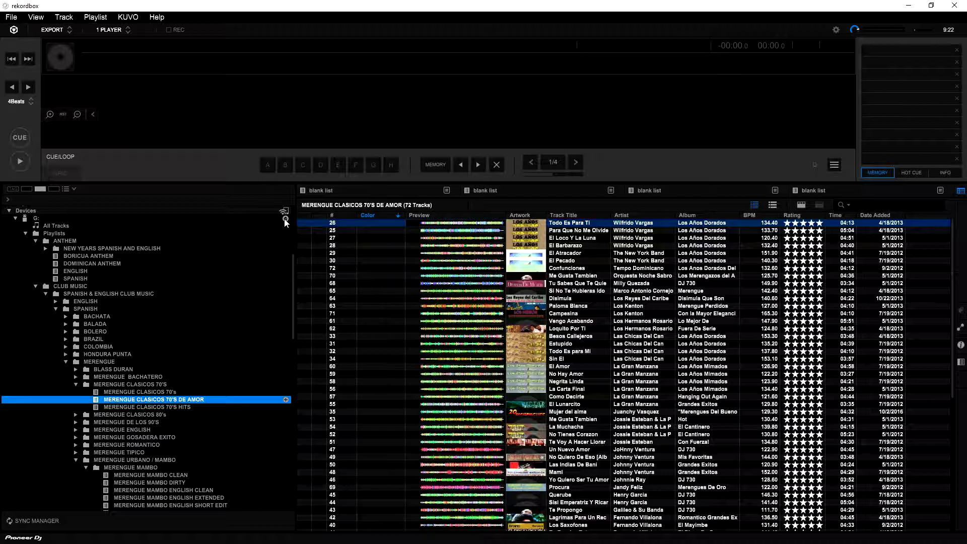
left_click(285, 221)
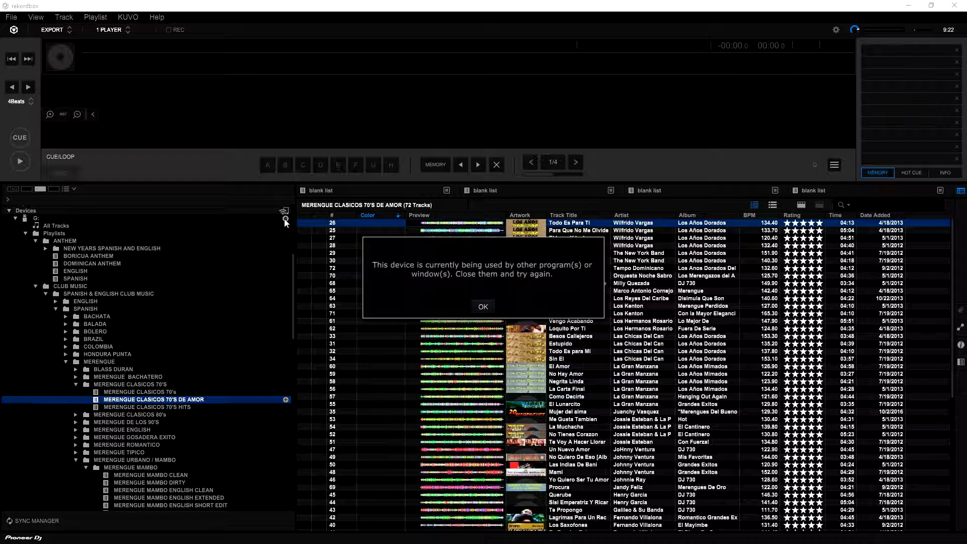
left_click(489, 304)
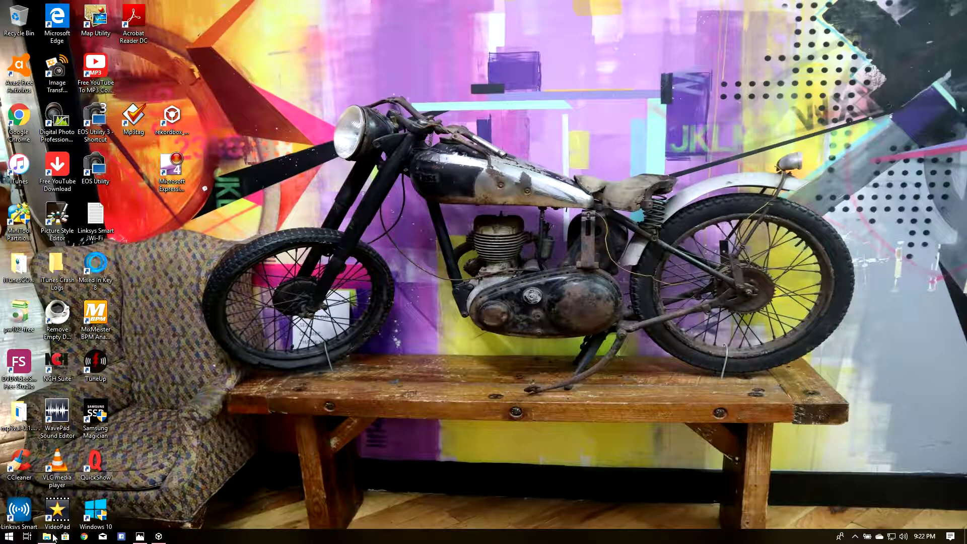
- Retry the eject twice more, dismissing each in-use warning, then quit rekordbox from the File menu
mouse_move(54, 538)
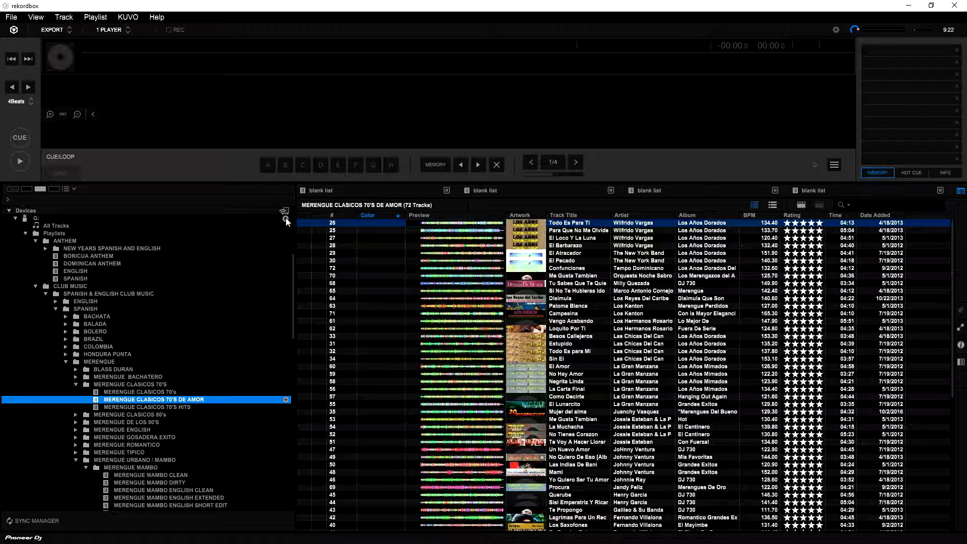
left_click(285, 220)
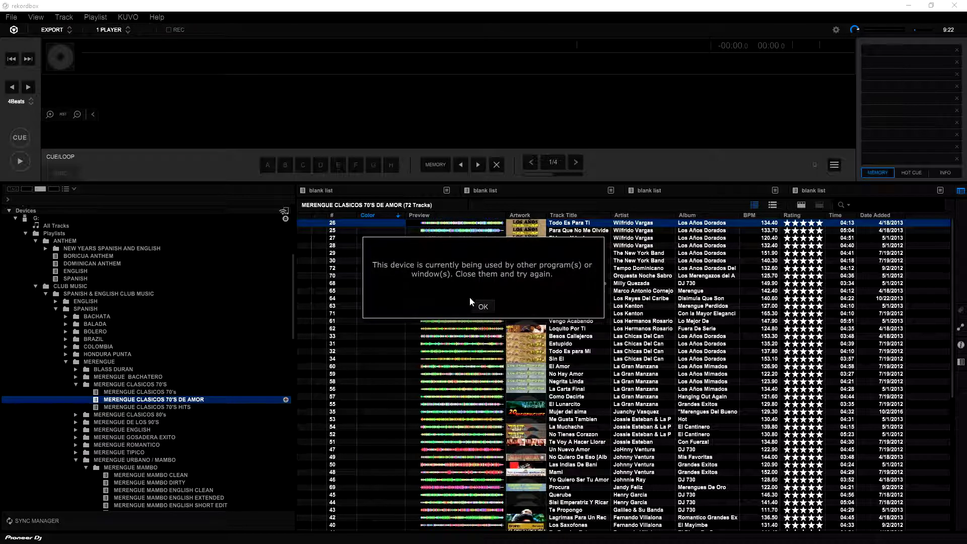
left_click(483, 306)
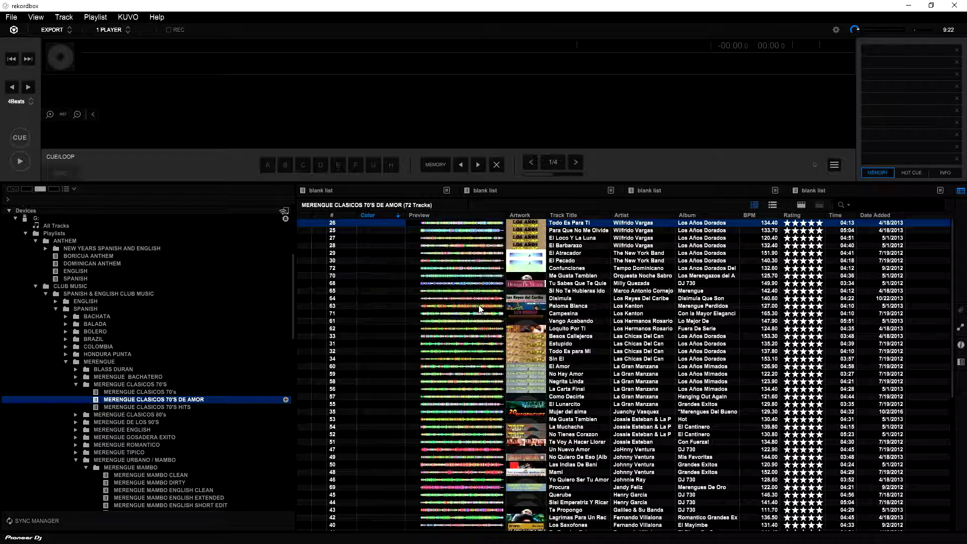
left_click(284, 220)
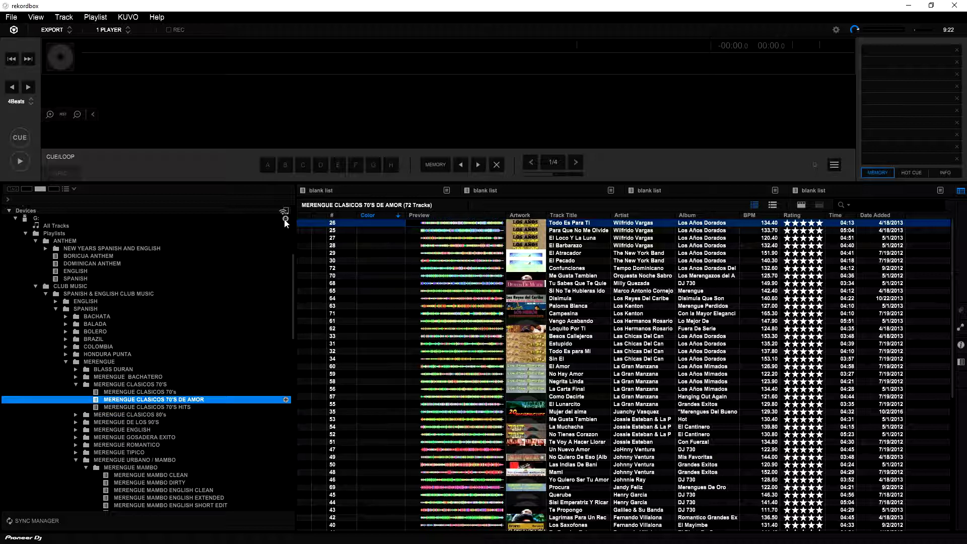
left_click(286, 220)
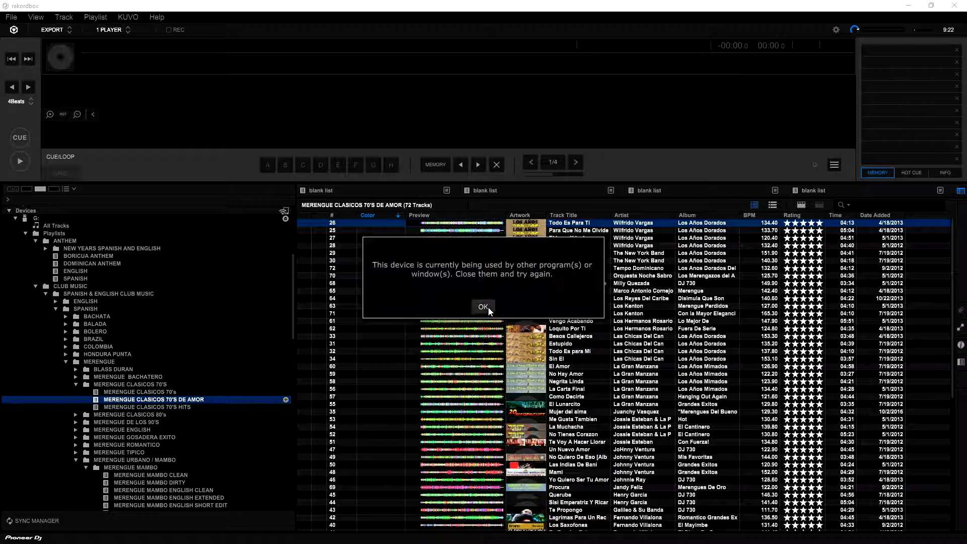
left_click(484, 307)
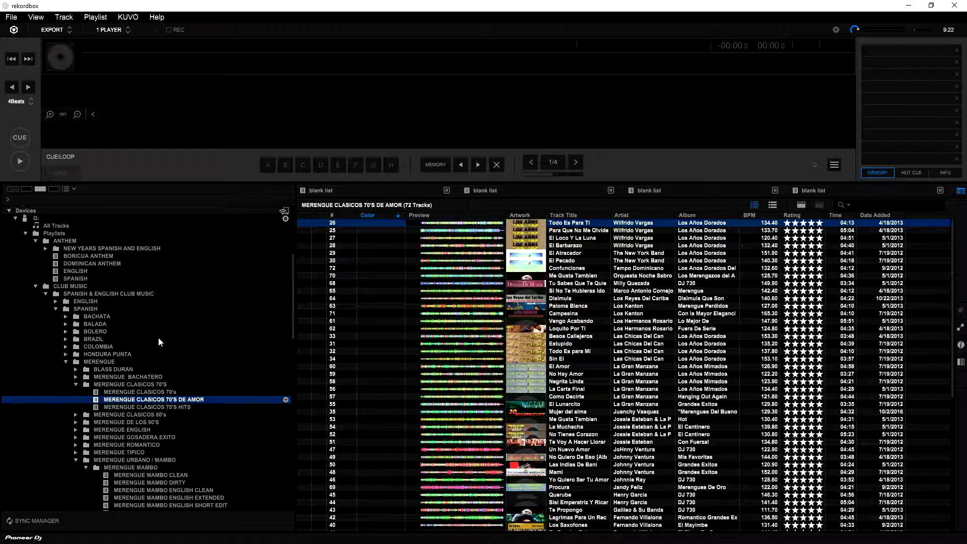
left_click(11, 18)
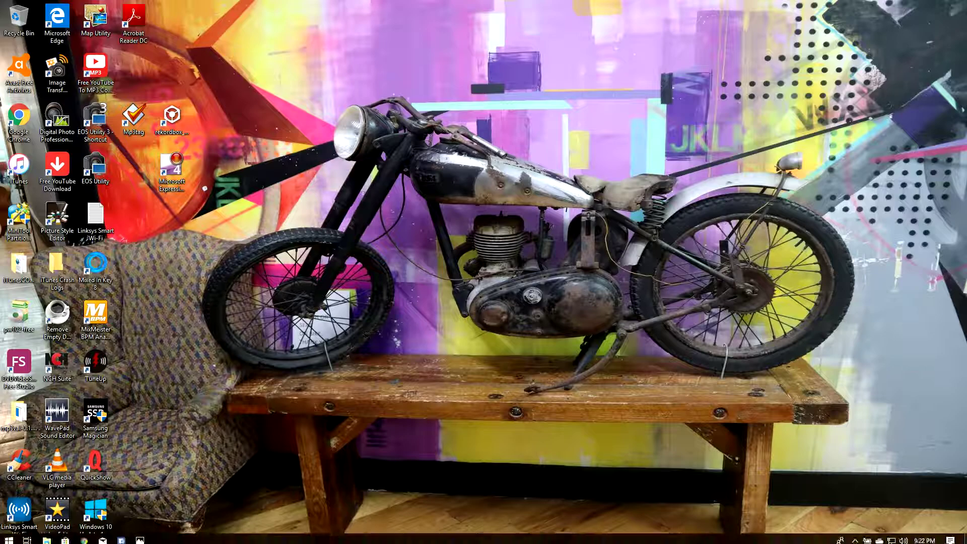
left_click(140, 537)
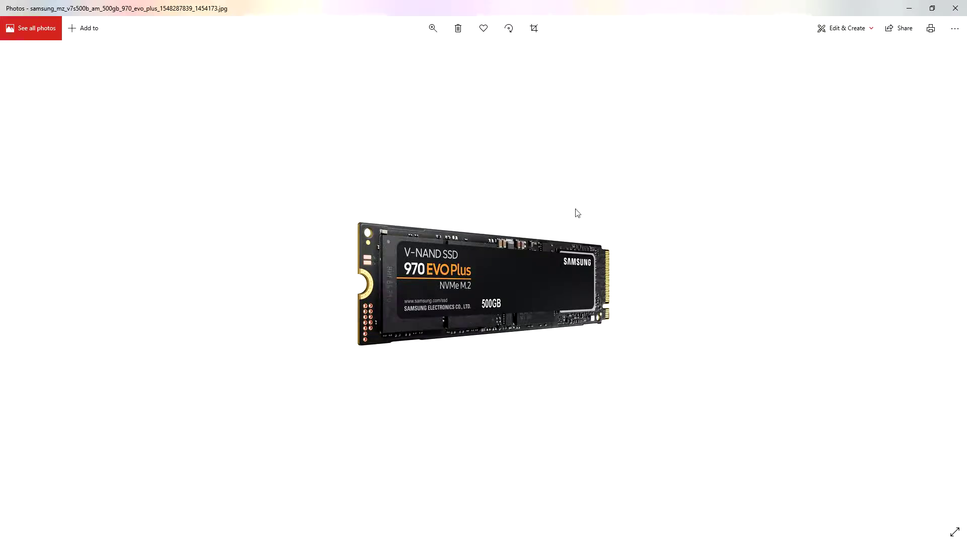
left_click(955, 8)
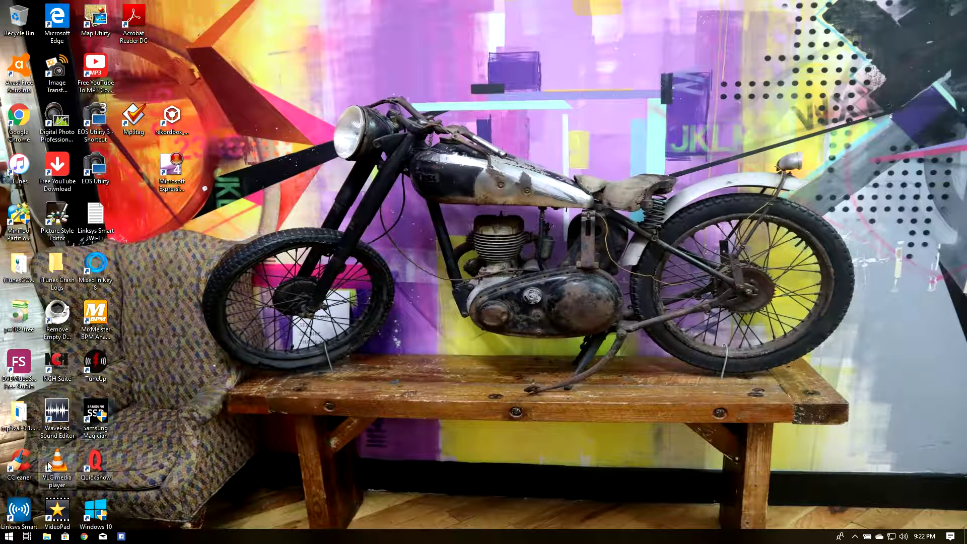
- Launch MiniTool Partition Wizard, then bring up the Expression Encoder tray icon's menu to stop recording
double_click(19, 221)
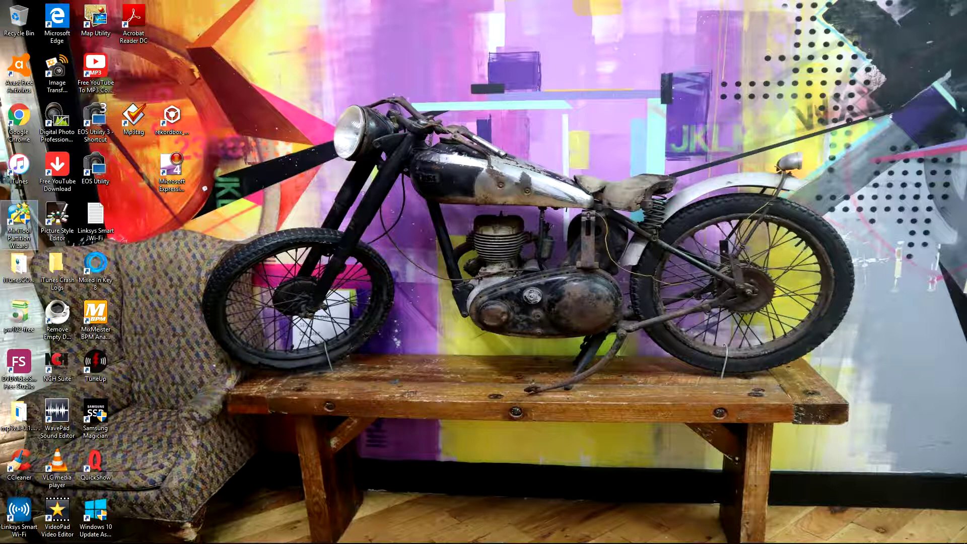
mouse_move(145, 542)
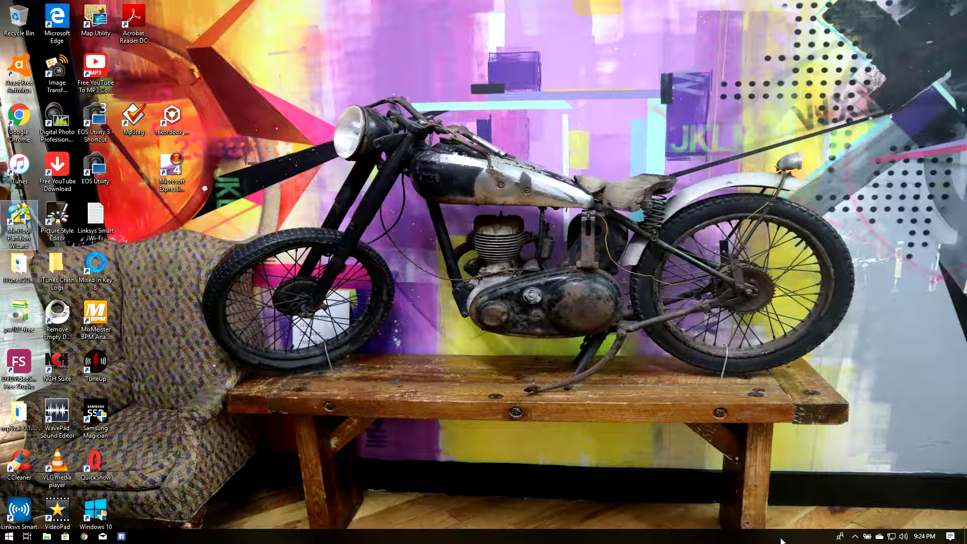
left_click(855, 537)
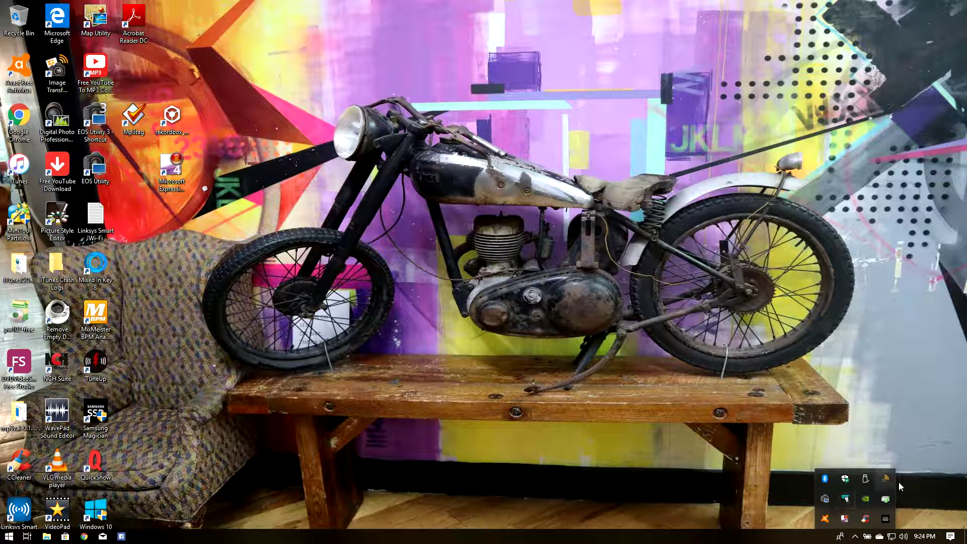
right_click(846, 519)
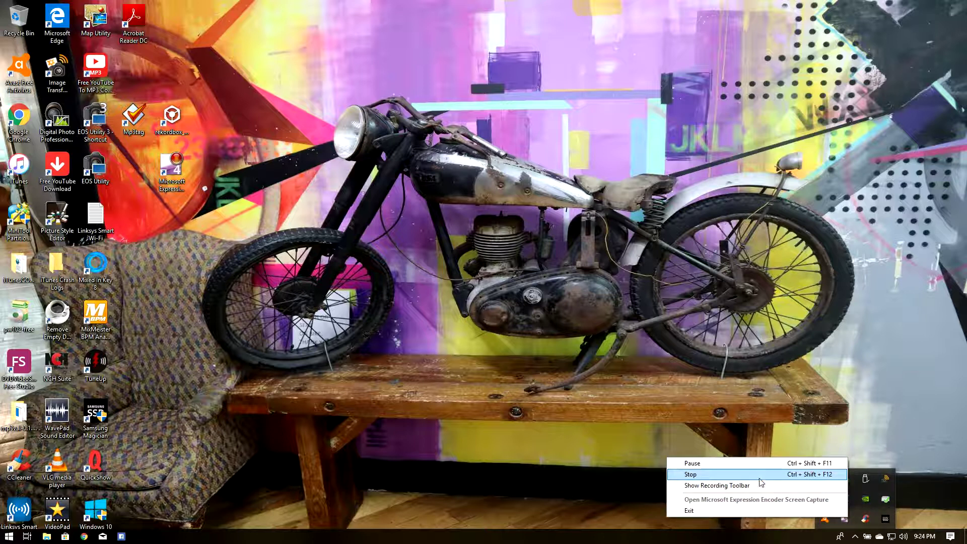